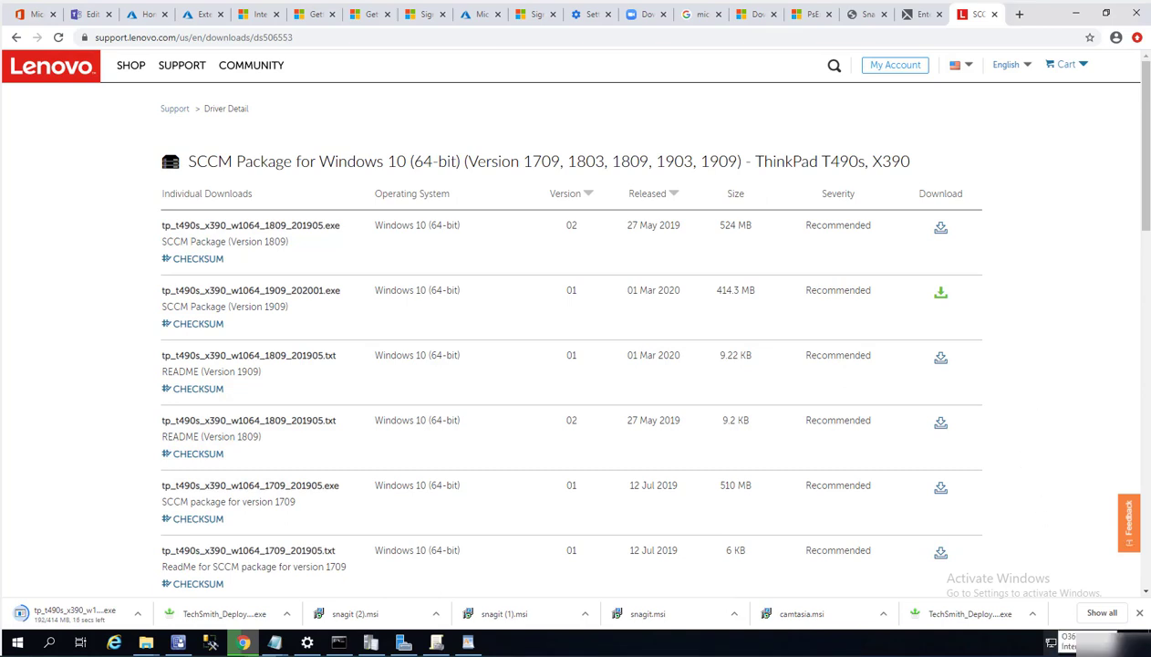
- Show tp_t490s_x390_w1064_1909_202001.exe in the Downloads folder and launch it
left_click(138, 614)
left_click(170, 567)
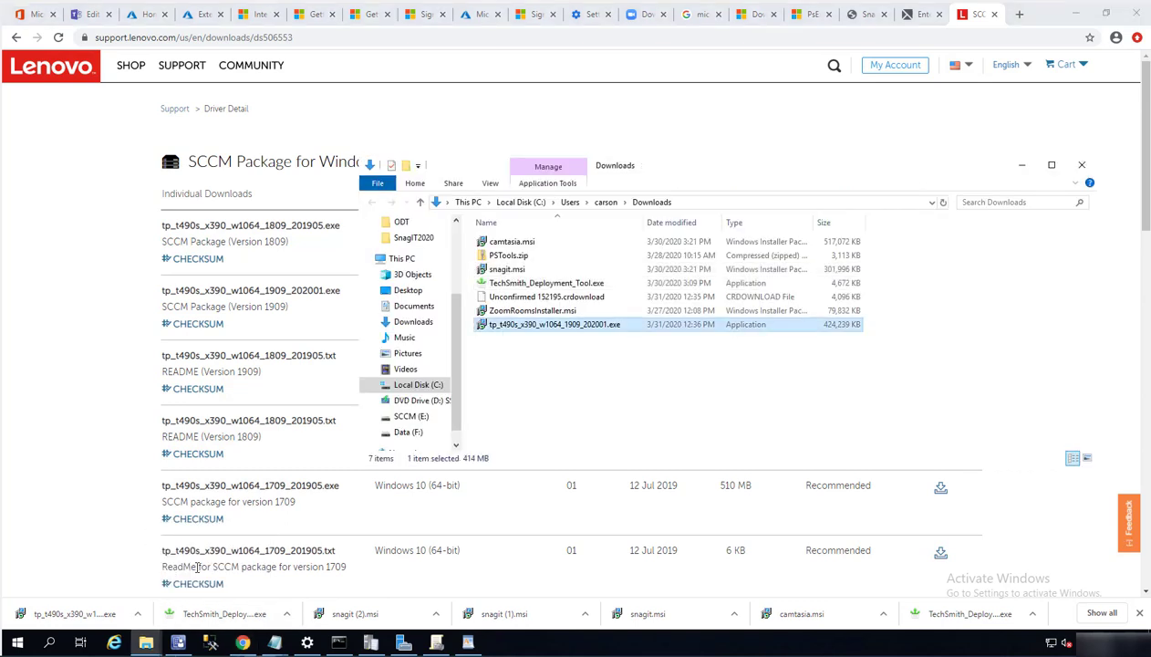
double_click(562, 327)
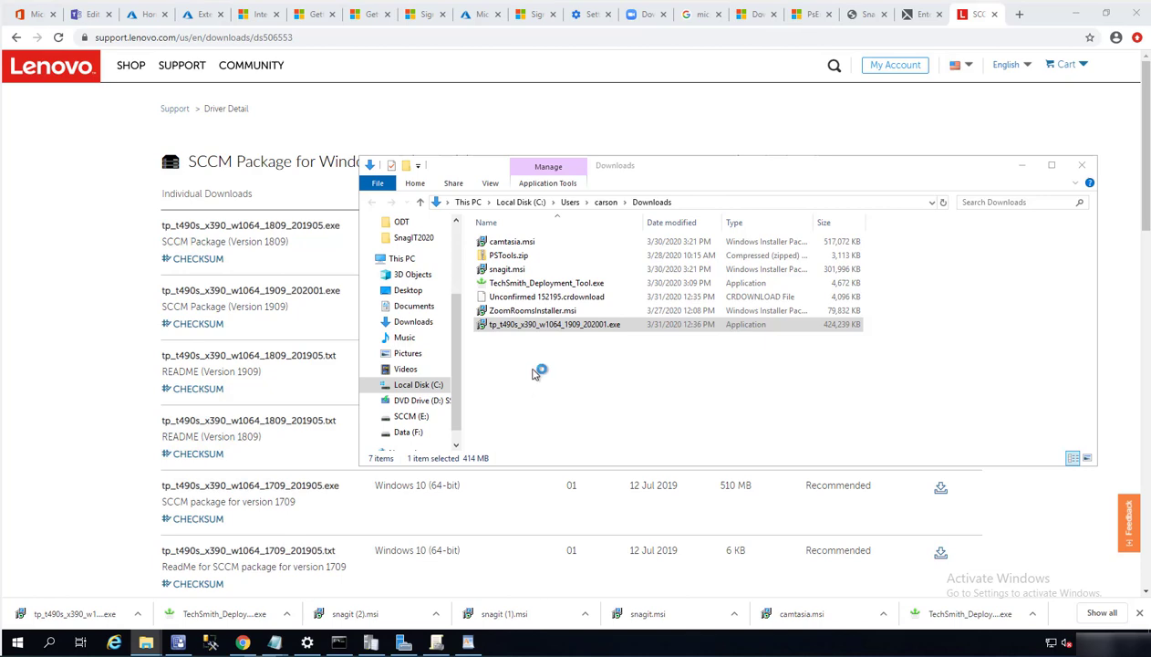
- Minimize Chrome and bring the Downloads folder window back in front of Configuration Manager
left_click(1072, 13)
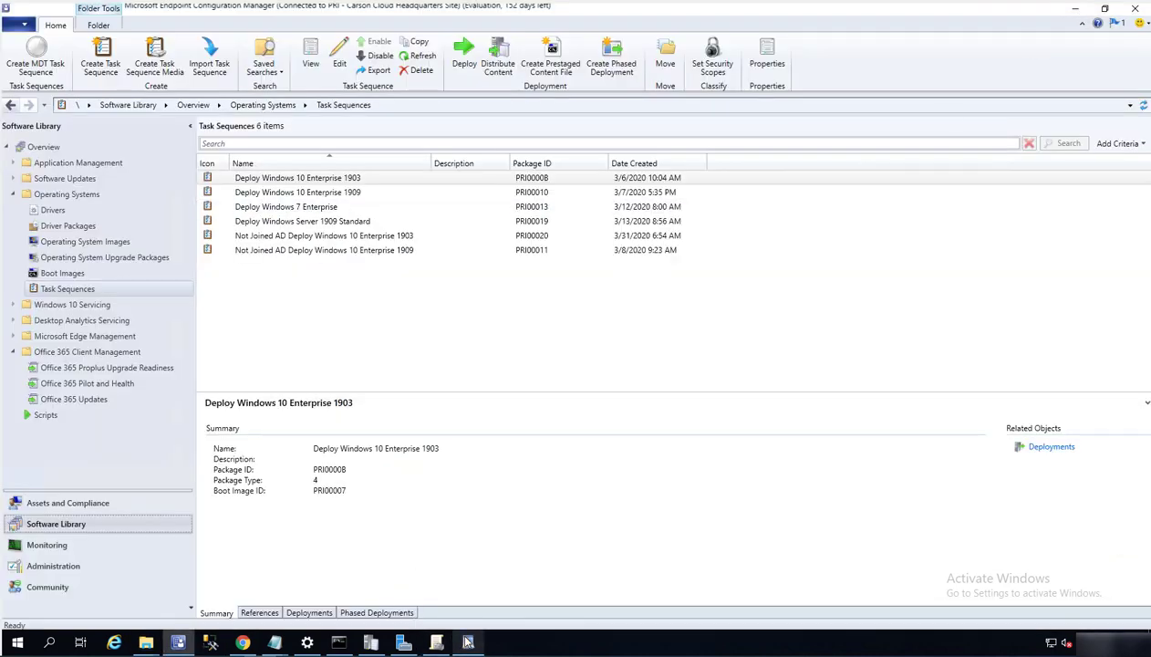
mouse_move(462, 643)
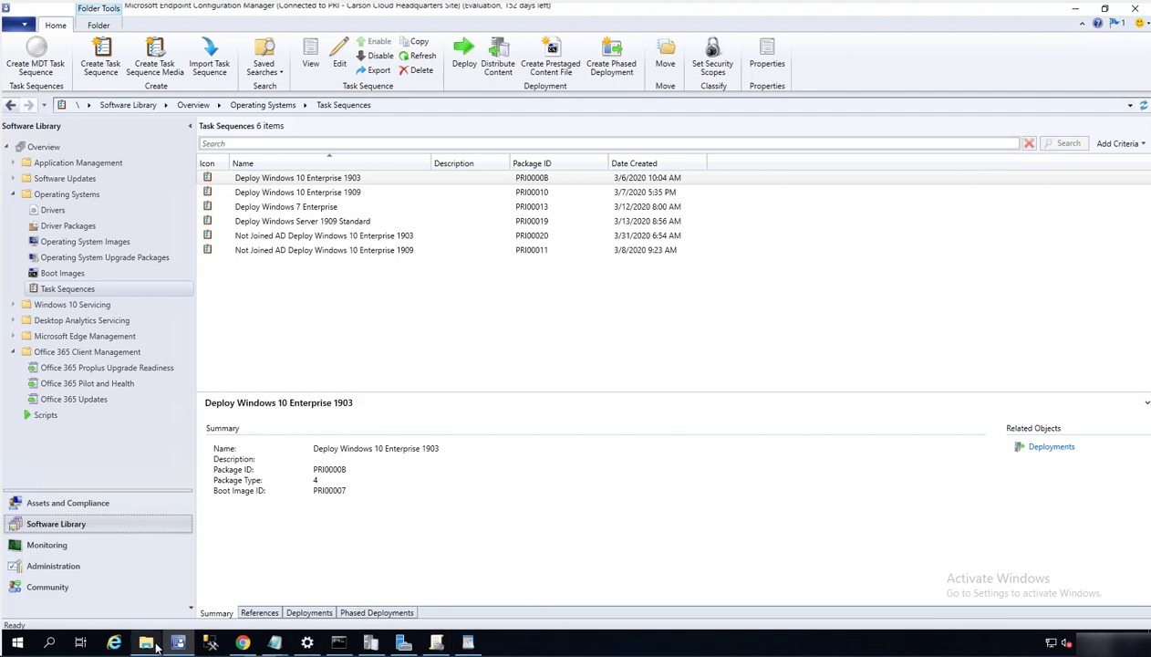
mouse_move(146, 643)
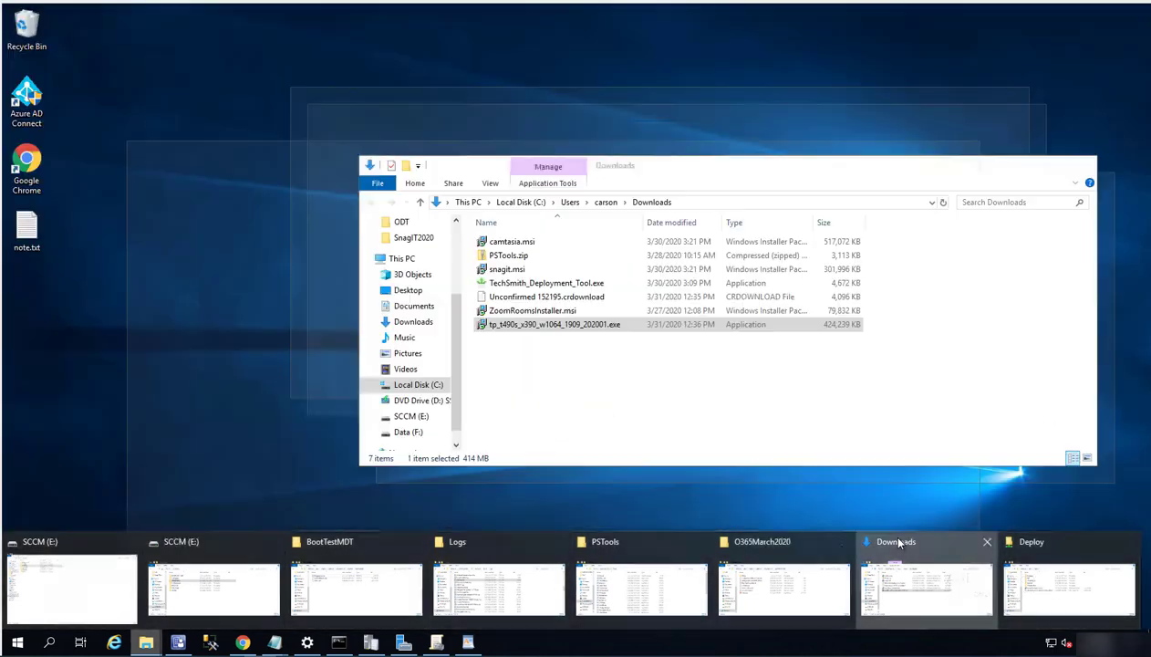
left_click(884, 539)
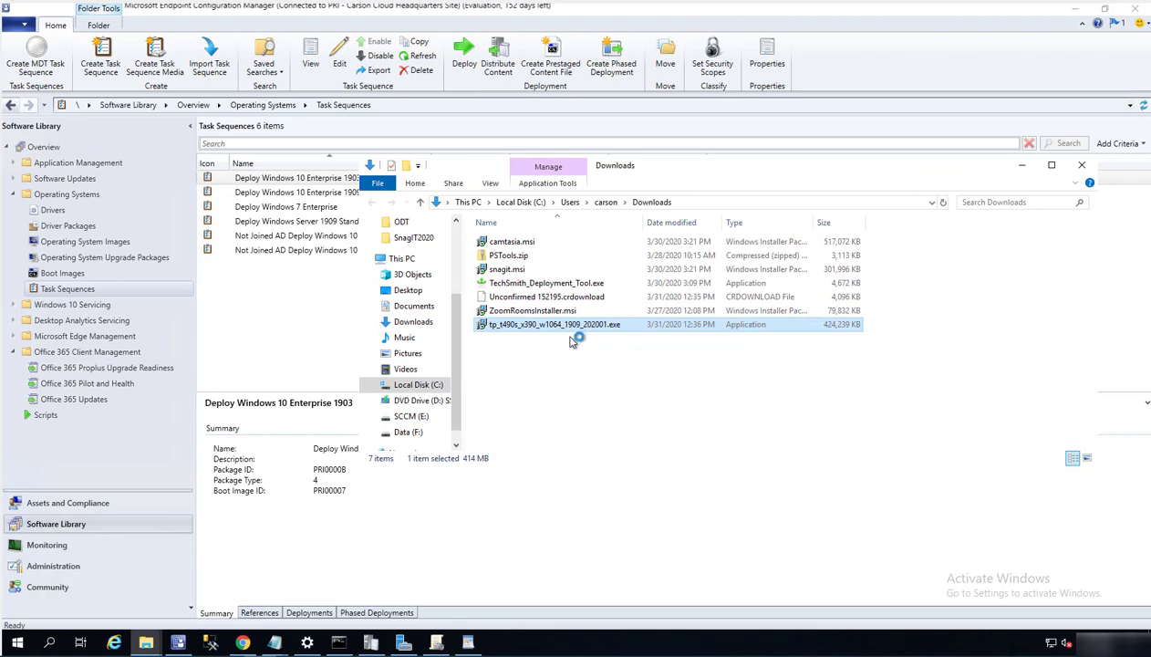
left_click(79, 643)
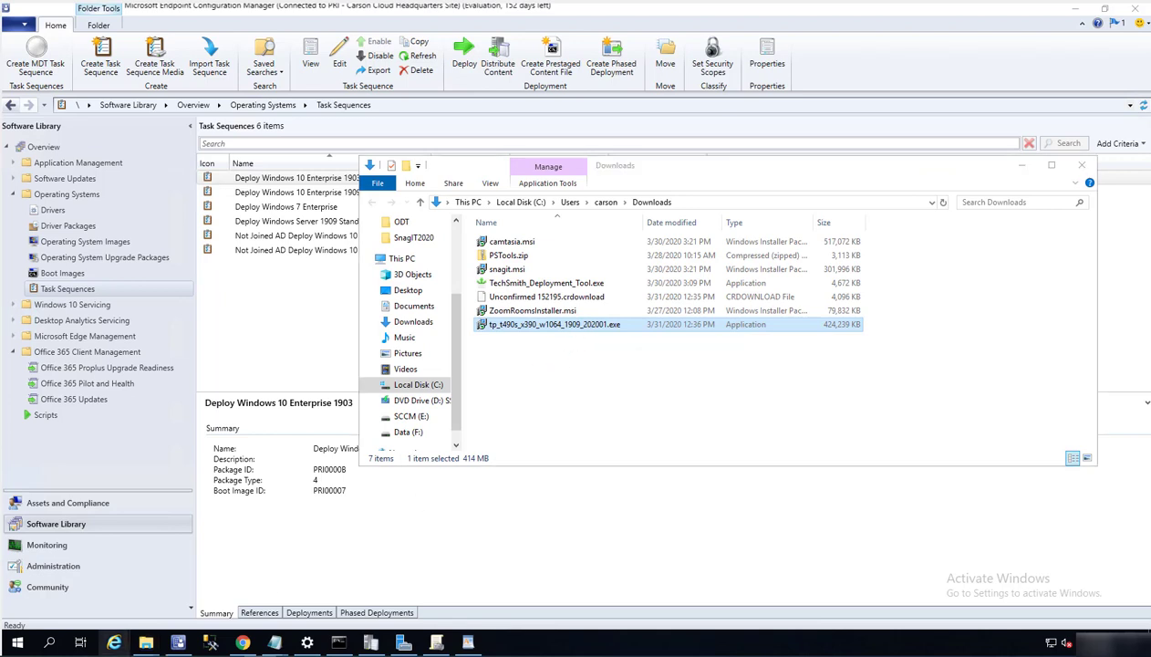
- Open \\dc01\Deploy\Software\SCCMSource via Run, then accept the Lenovo license and continue
right_click(20, 643)
left_click(69, 566)
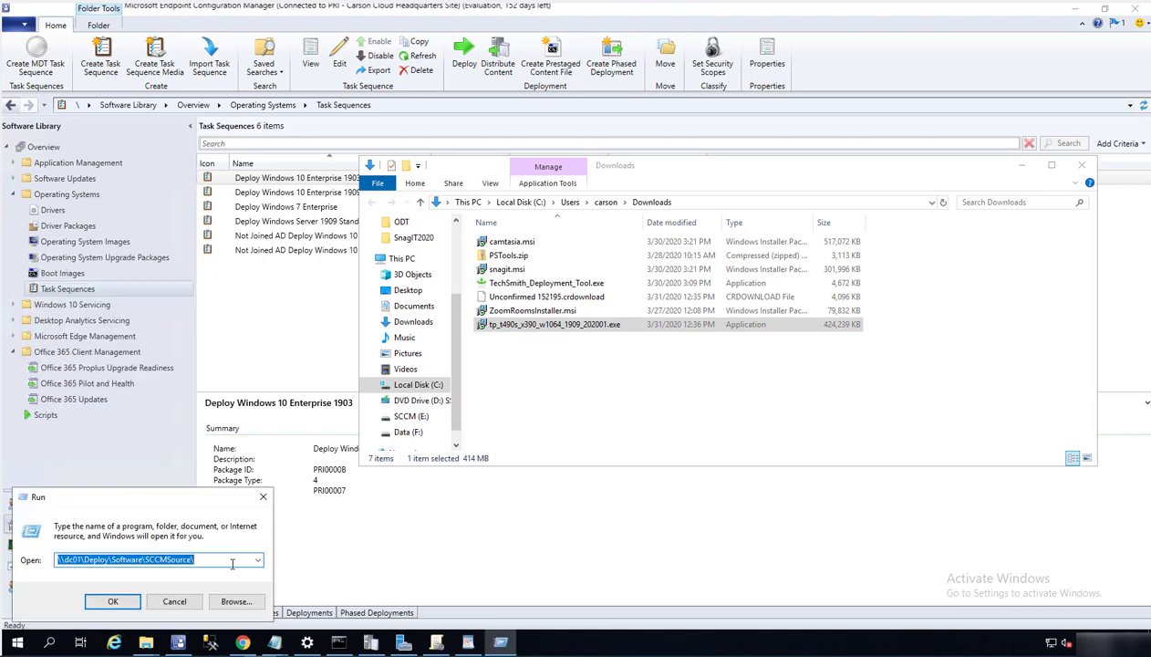
left_click(129, 604)
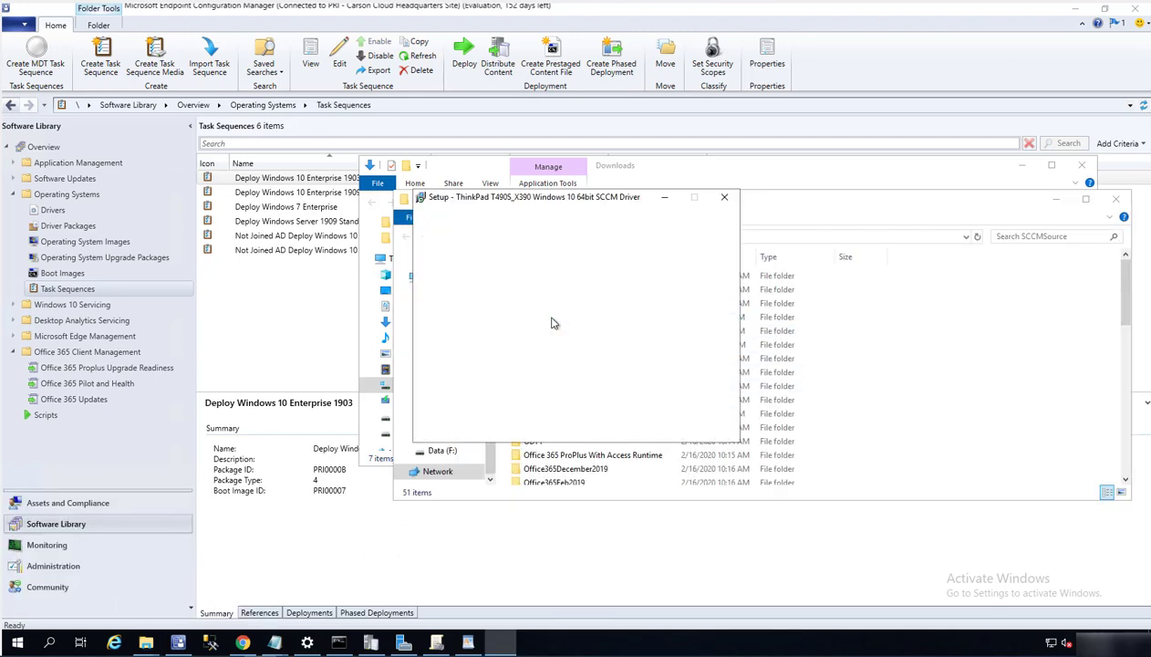
left_click(496, 388)
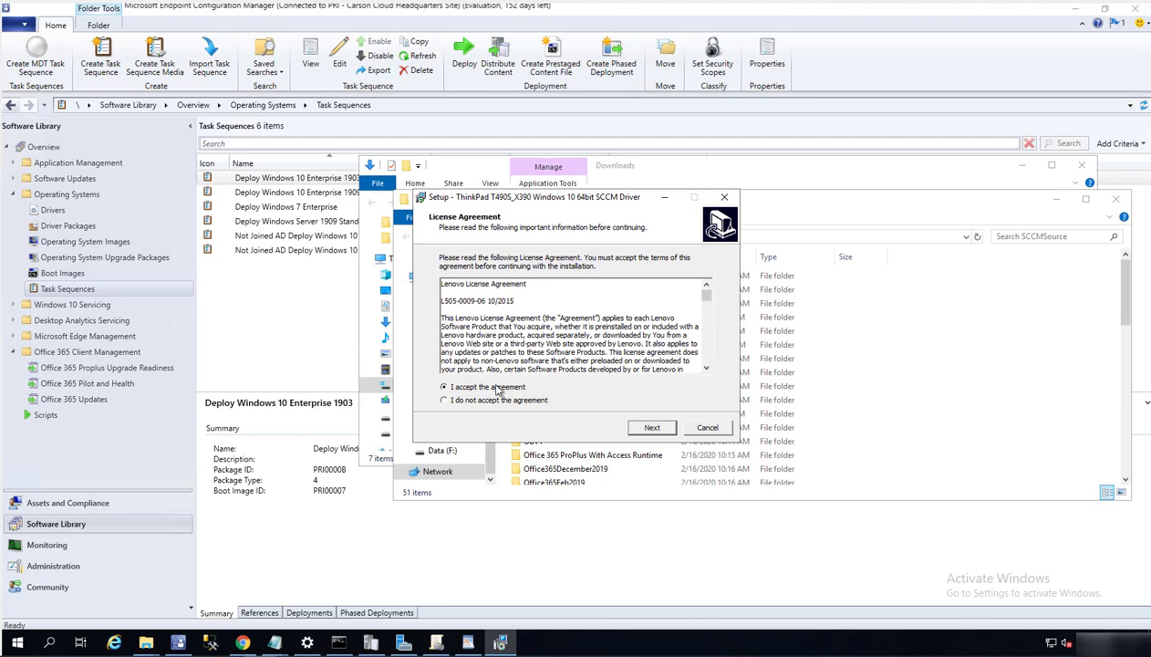
left_click(648, 428)
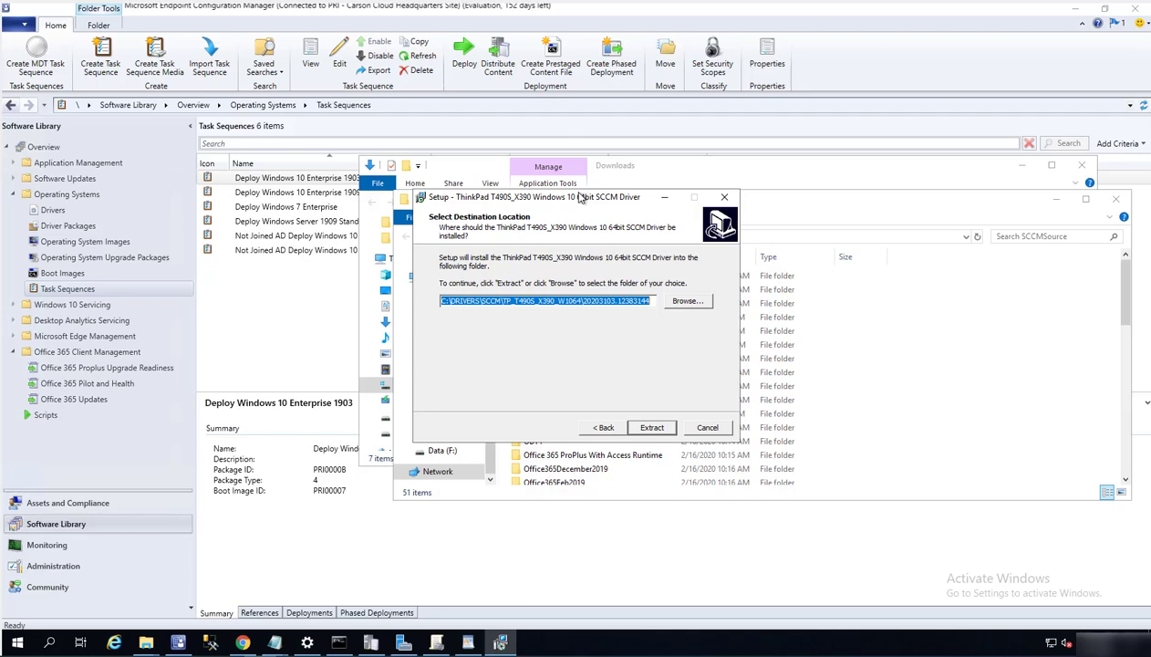
- Open the Drivers folder on the SCCMSource share and create a new folder there
left_click_drag(575, 197, 805, 286)
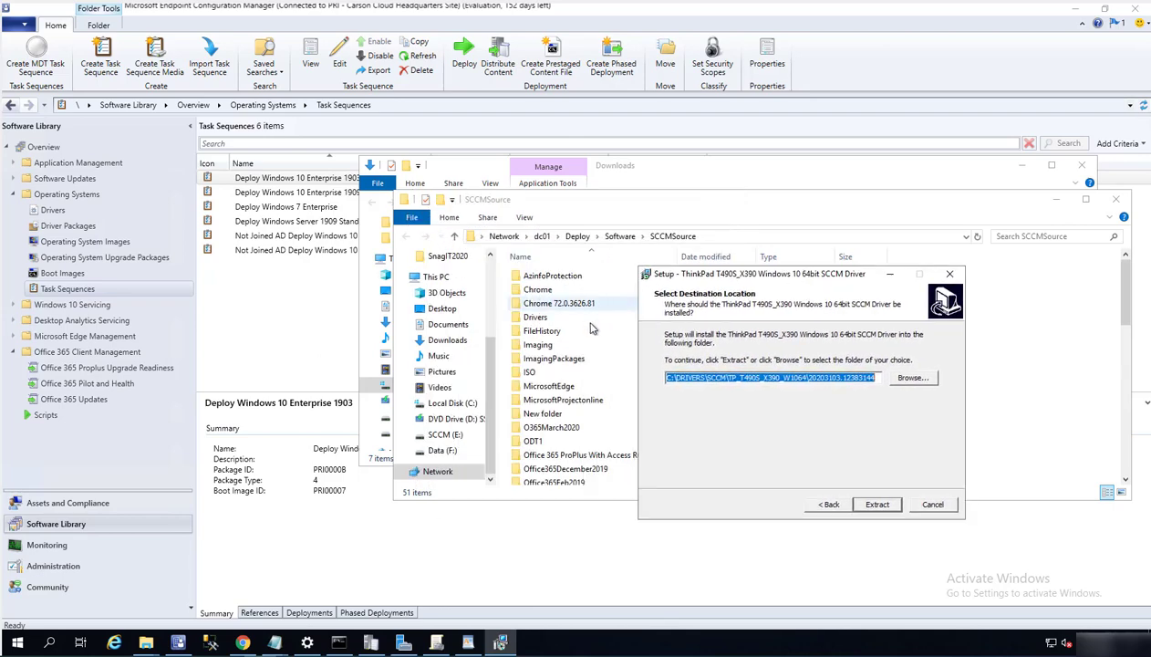
left_click(535, 317)
double_click(536, 317)
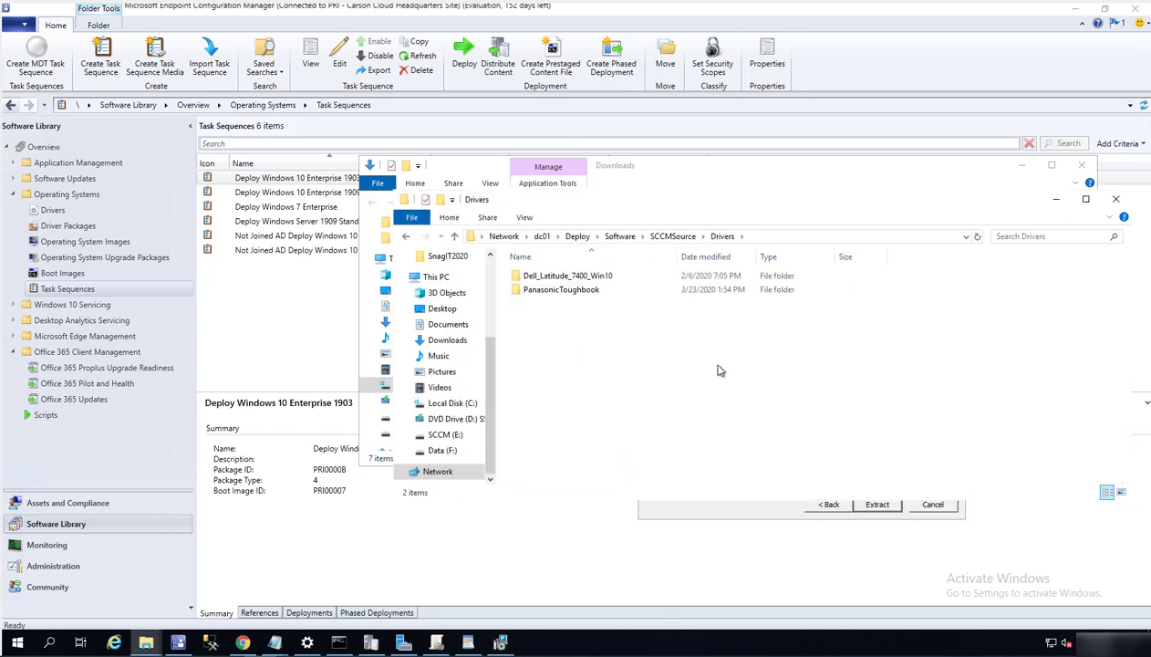
right_click(545, 380)
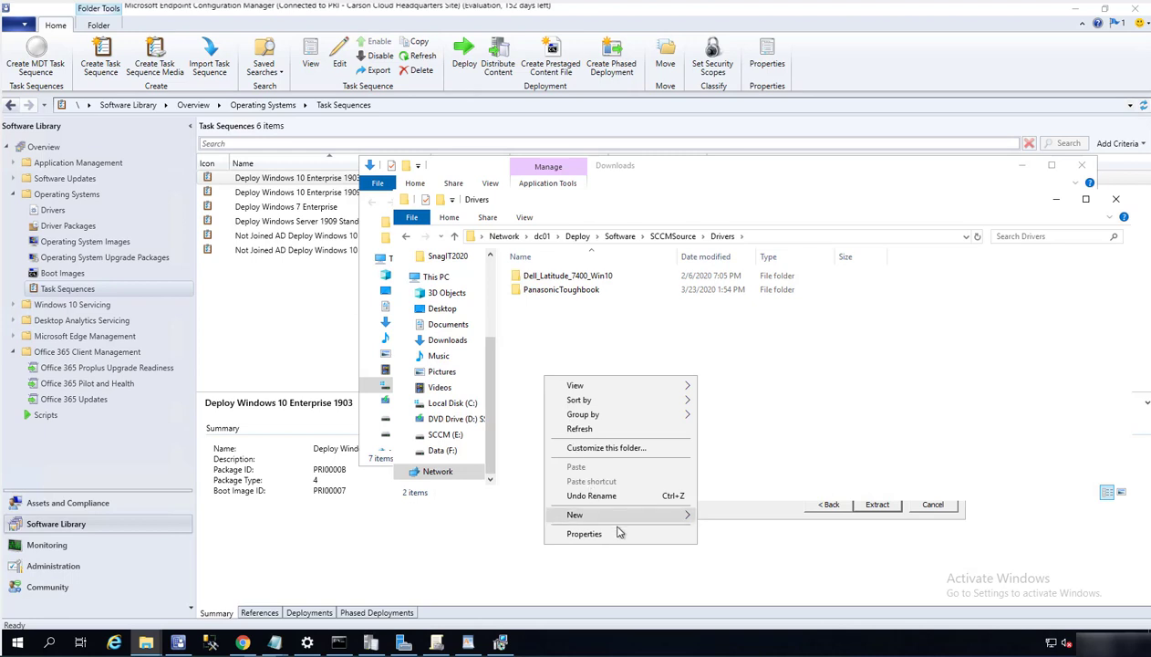
mouse_move(618, 521)
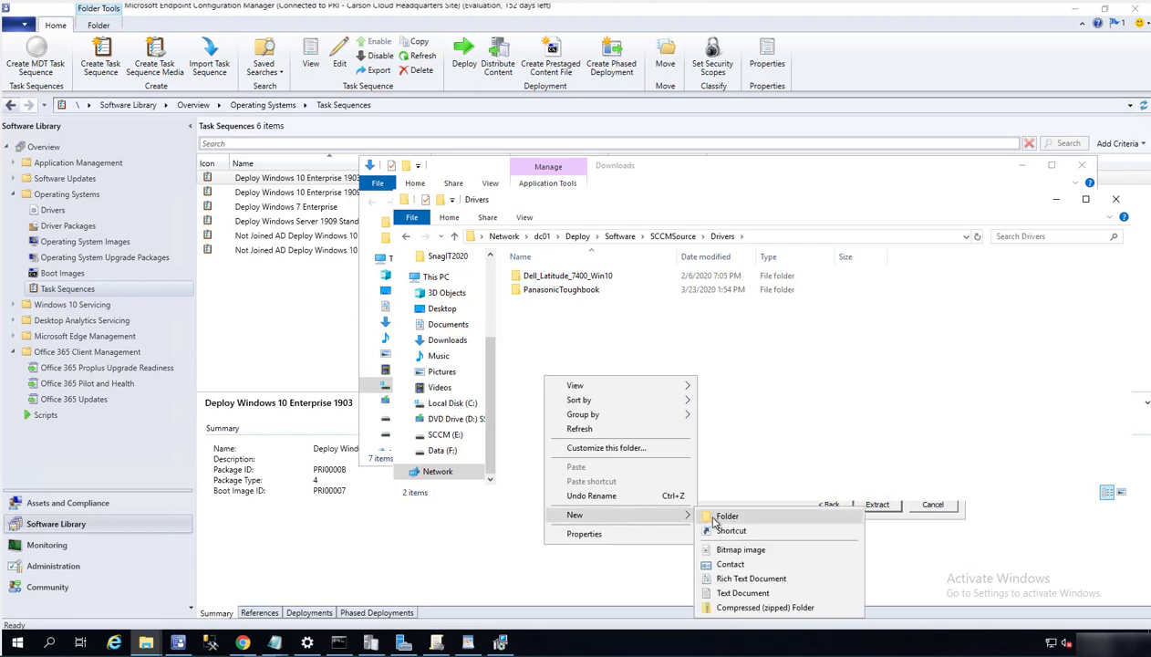
left_click(703, 516)
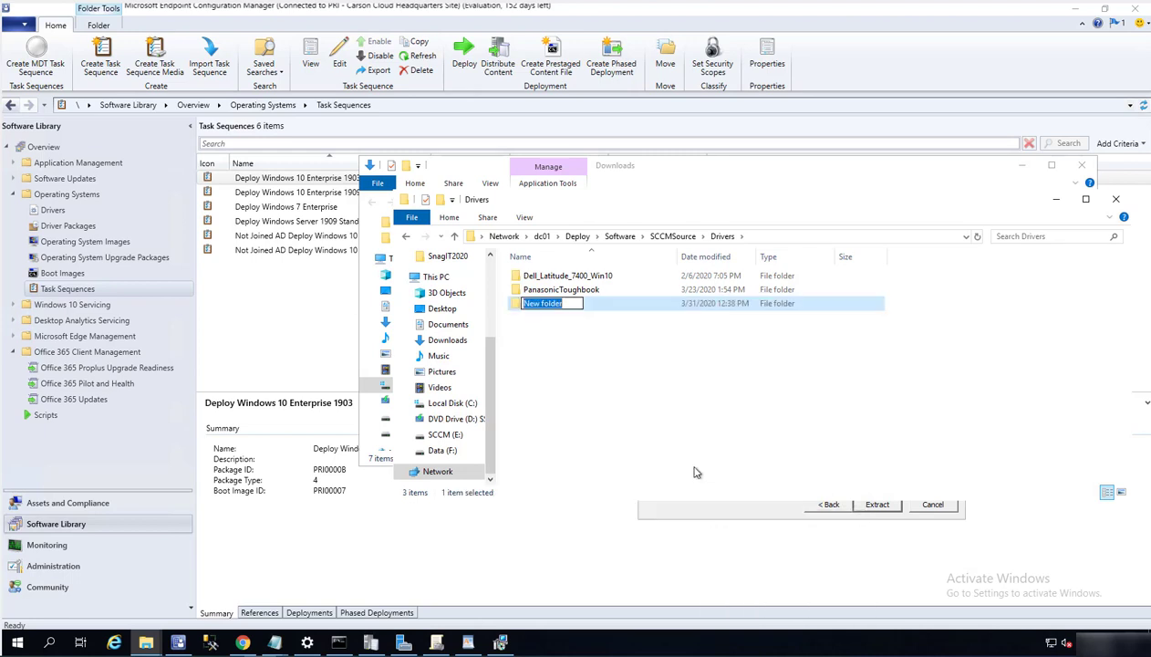
- Name the folder lenovoT490s_x390, open it, and copy its network path
type("lenovoT490s_x")
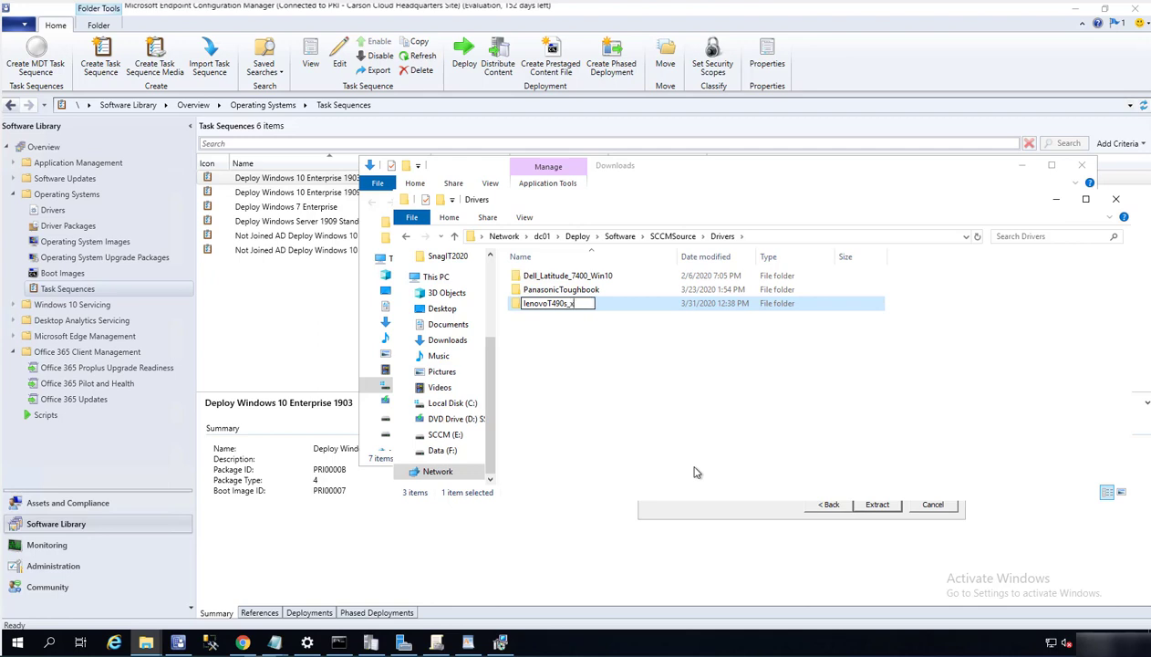
type("390")
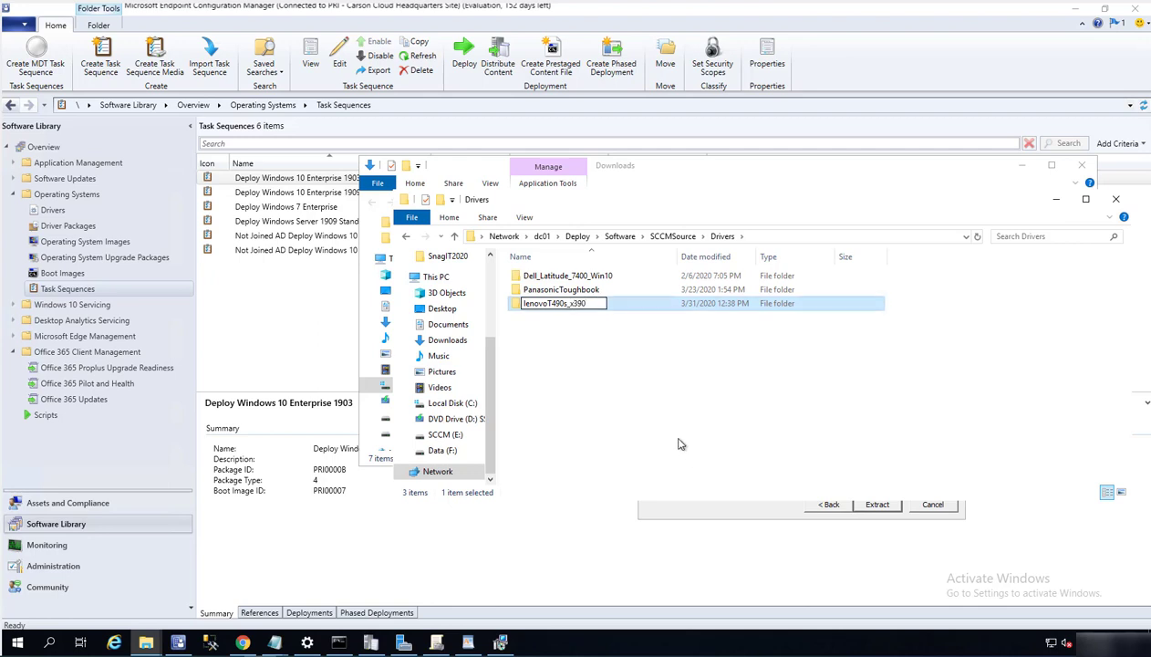
key("Return")
double_click(555, 303)
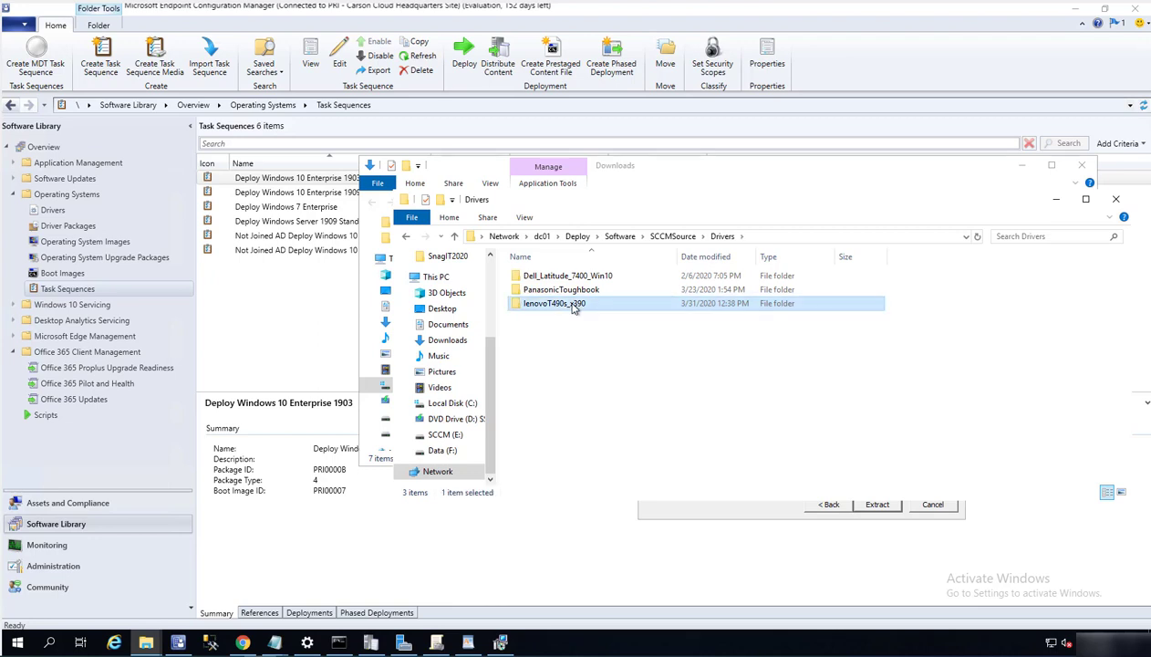
left_click(820, 234)
key("ctrl+c")
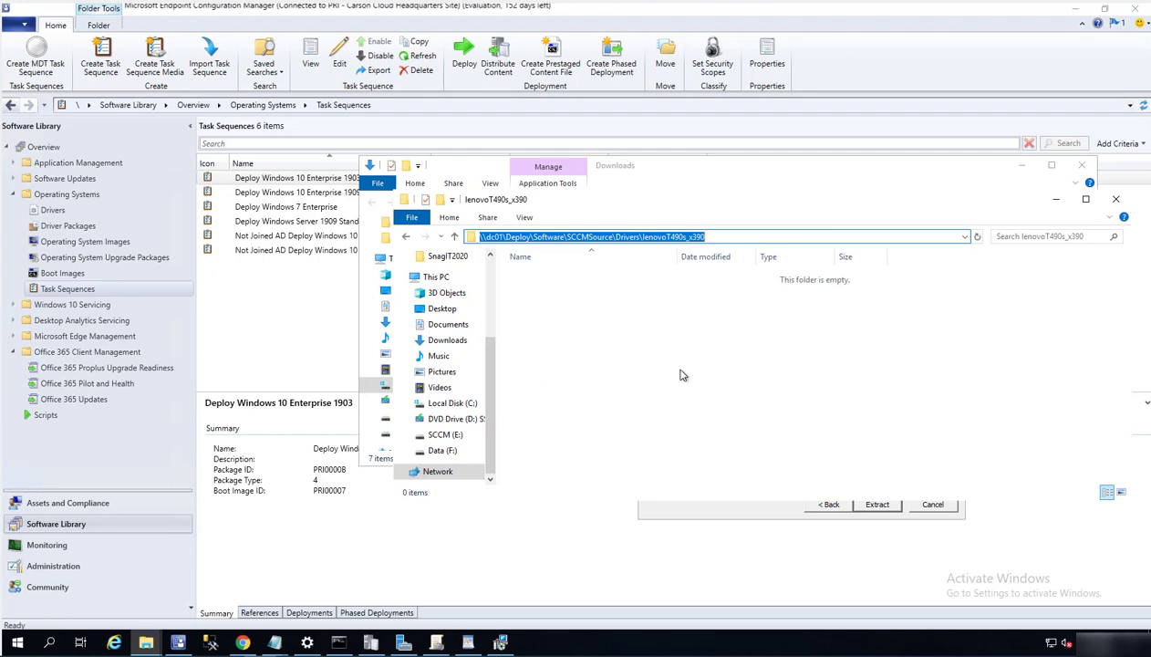
left_click(713, 518)
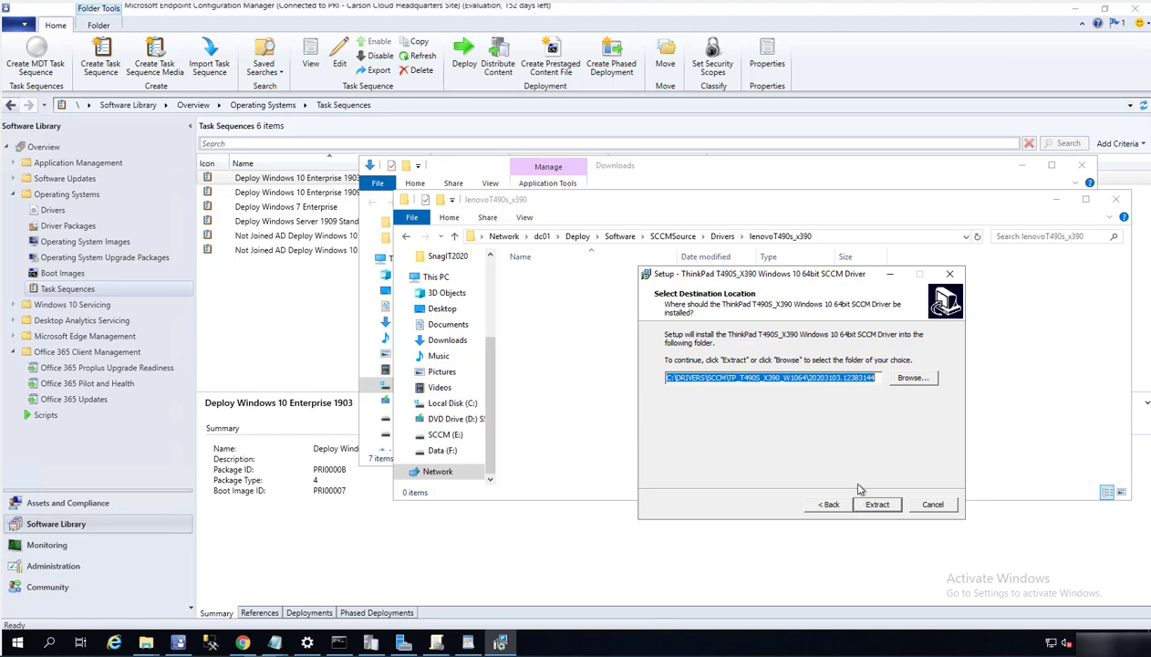
- Paste the lenovoT490s_x390 network path as destination, try Extract, and dismiss the folder-exists warning
key("ctrl+v")
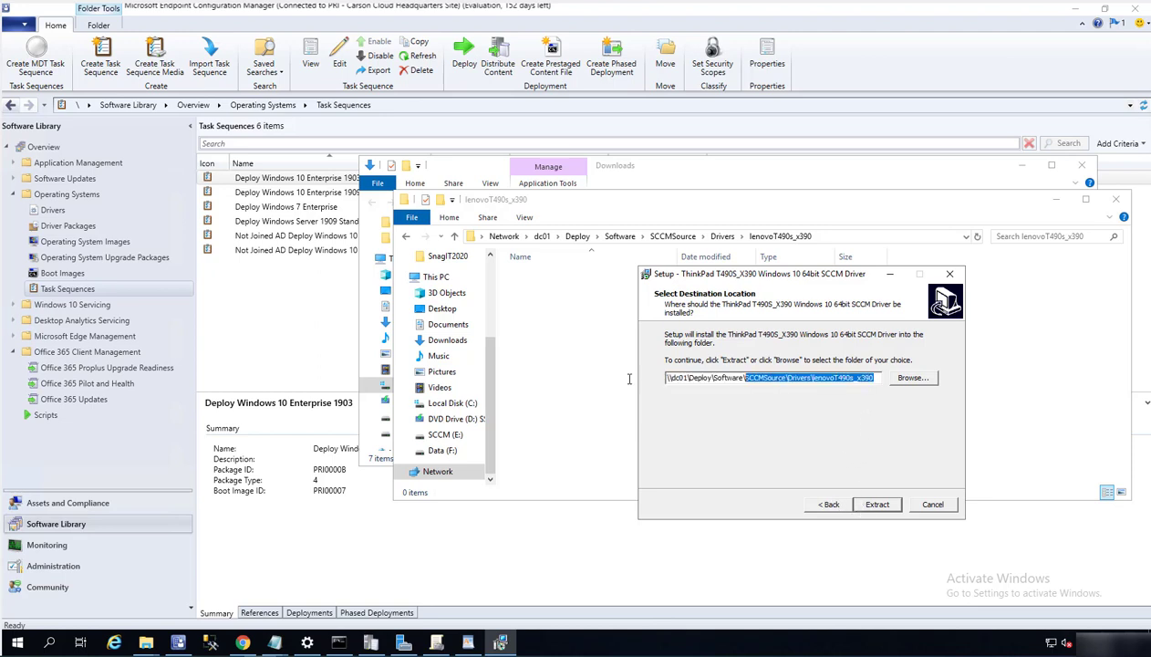
left_click(878, 506)
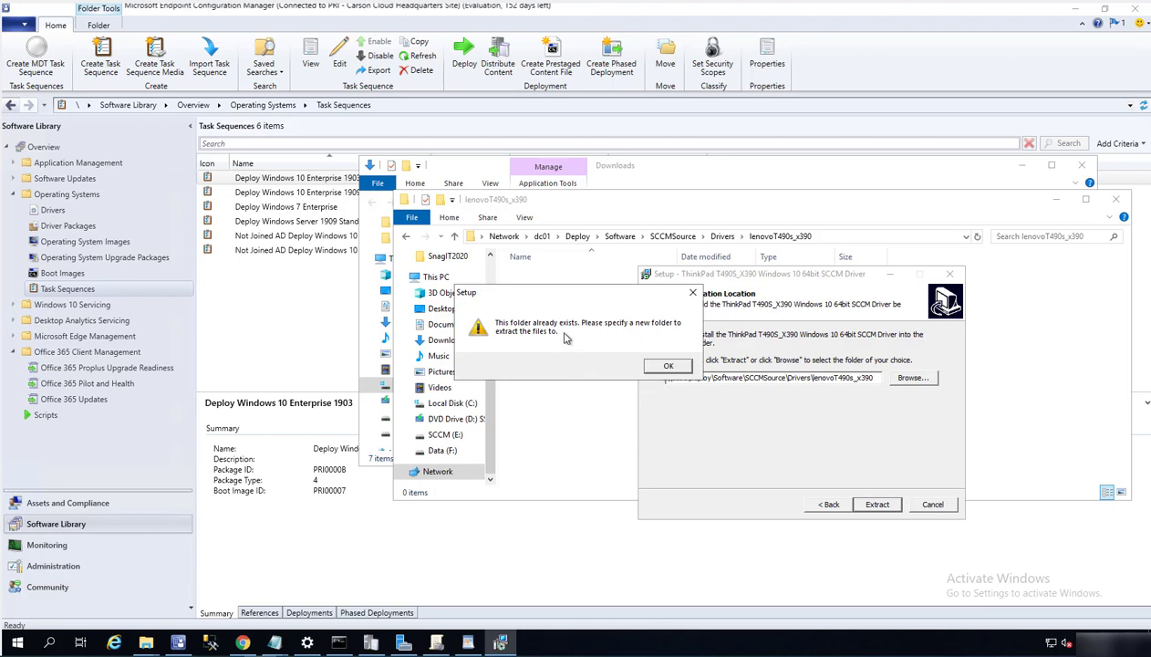
left_click(665, 366)
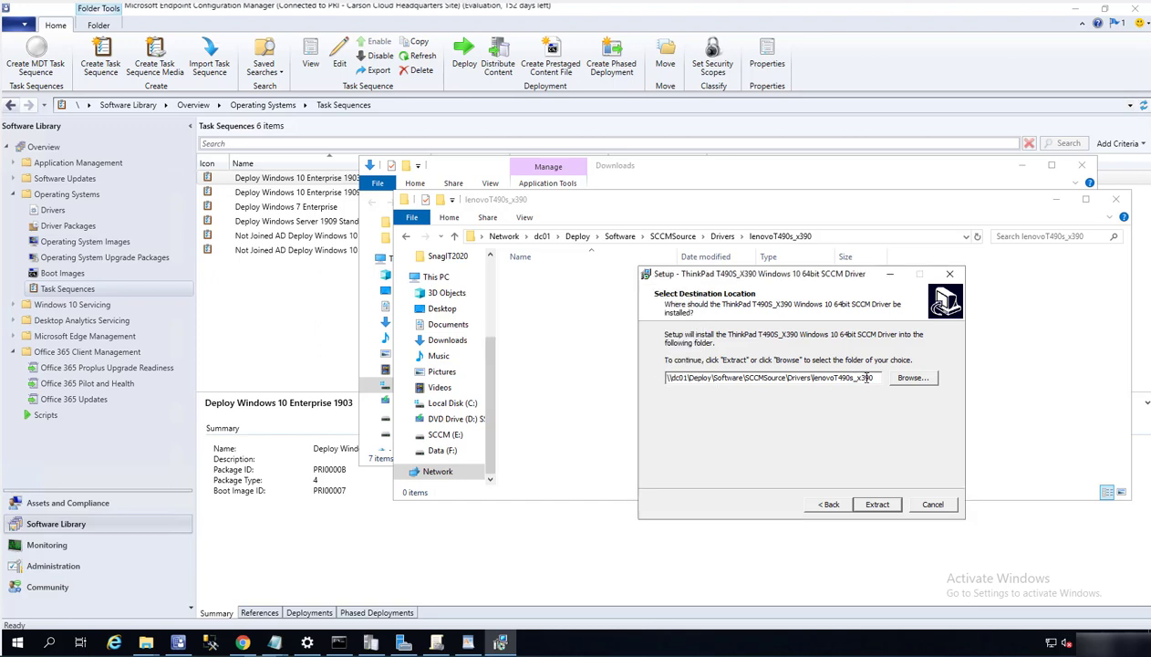
left_click_drag(877, 379, 532, 368)
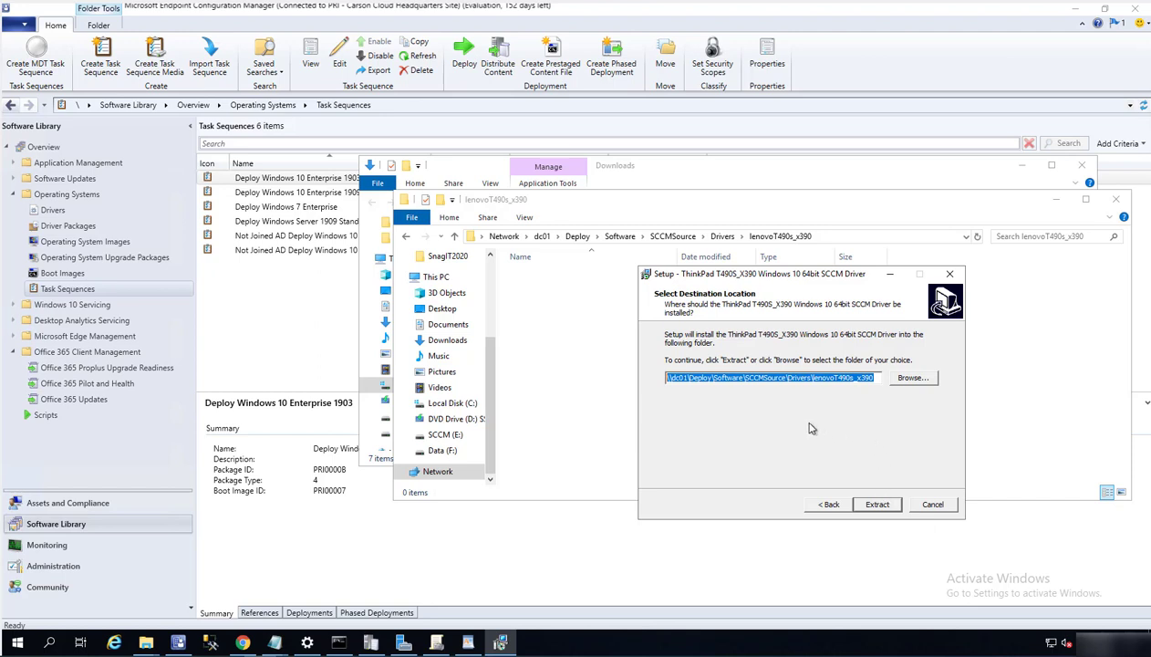
- In the destination folder picker, browse to and expand the SCCM (E:) drive
left_click(910, 377)
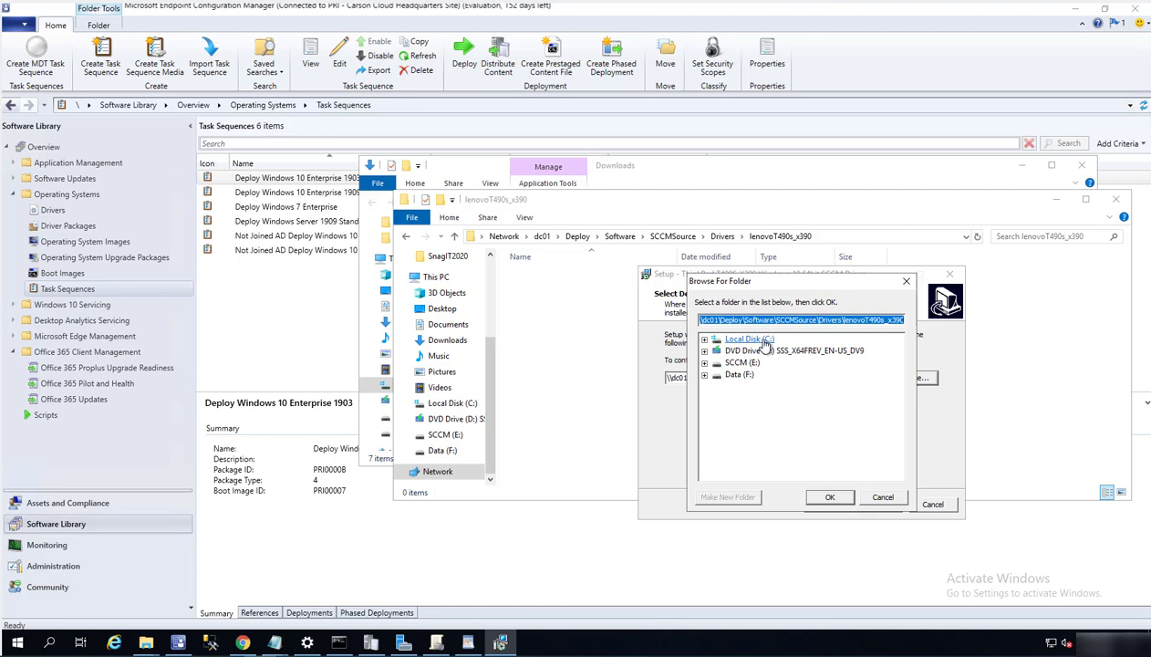
left_click(758, 339)
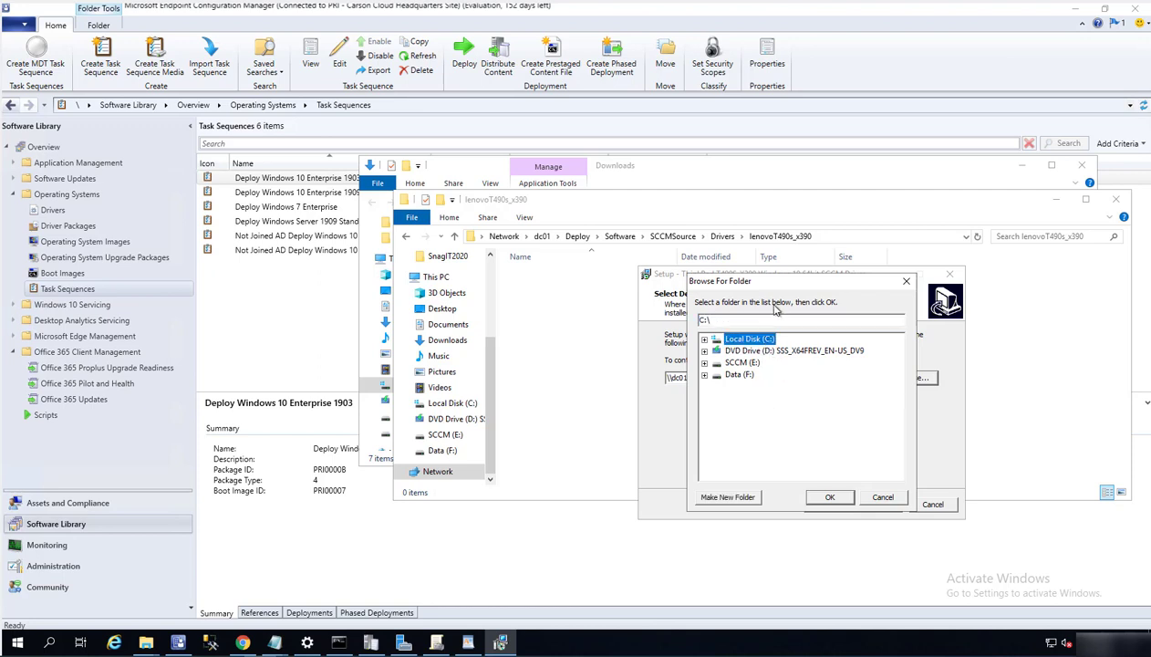
left_click(772, 319)
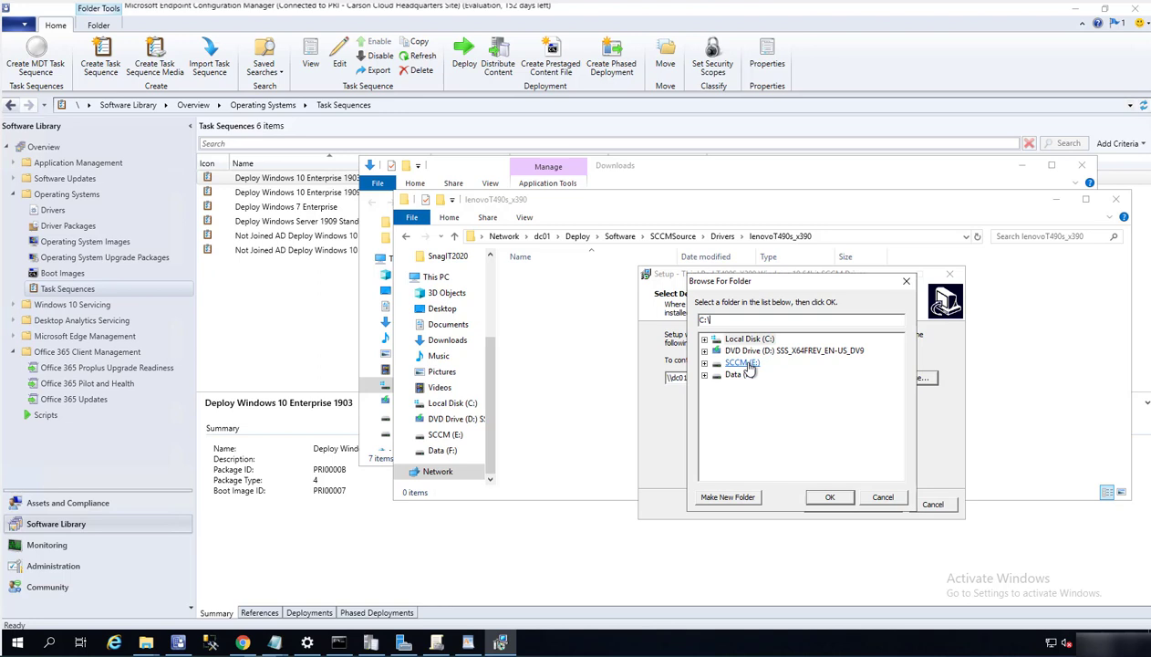
left_click(742, 363)
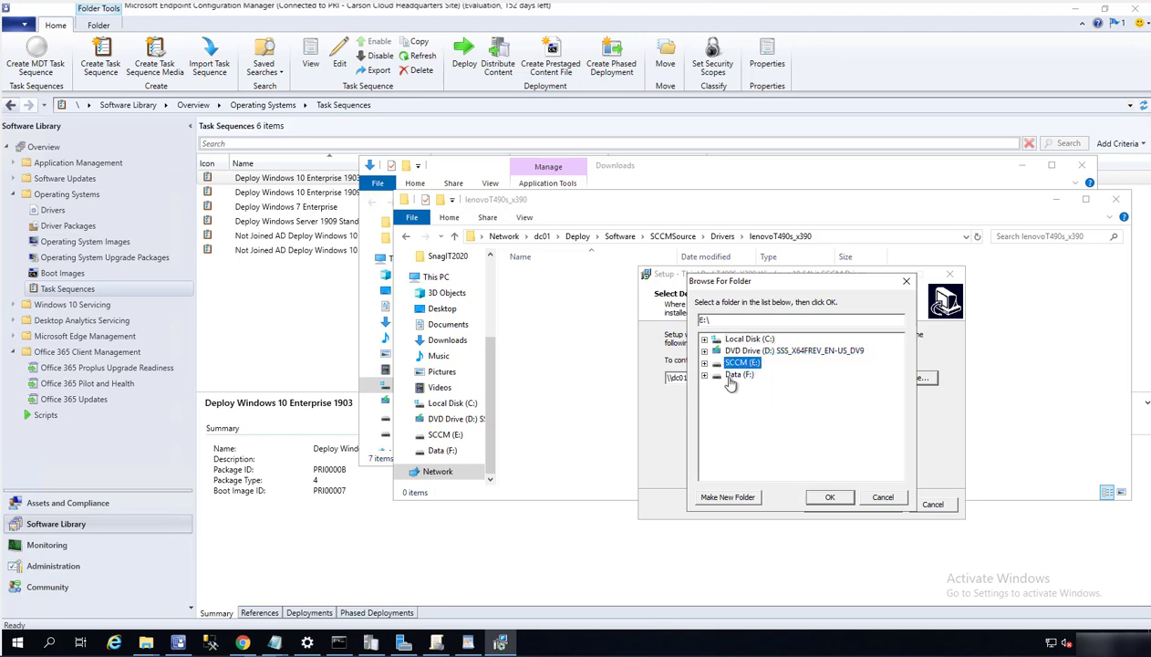
left_click(705, 363)
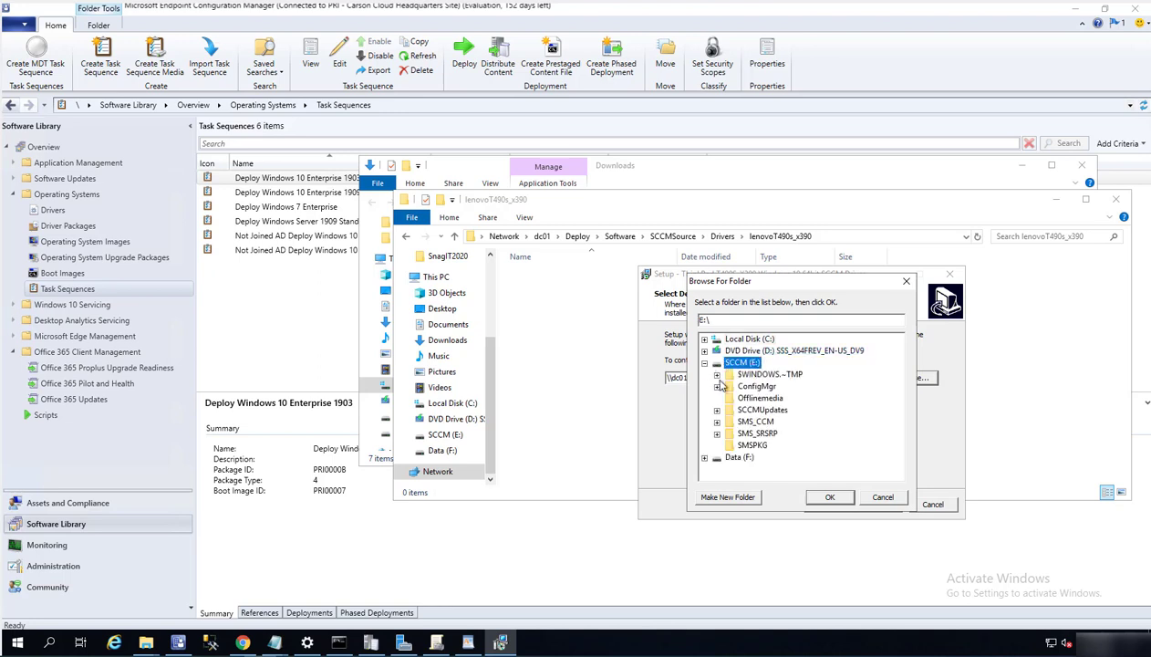
- Create a Temp folder on E:, accept it, and extract the drivers there
left_click(747, 499)
type("Temp")
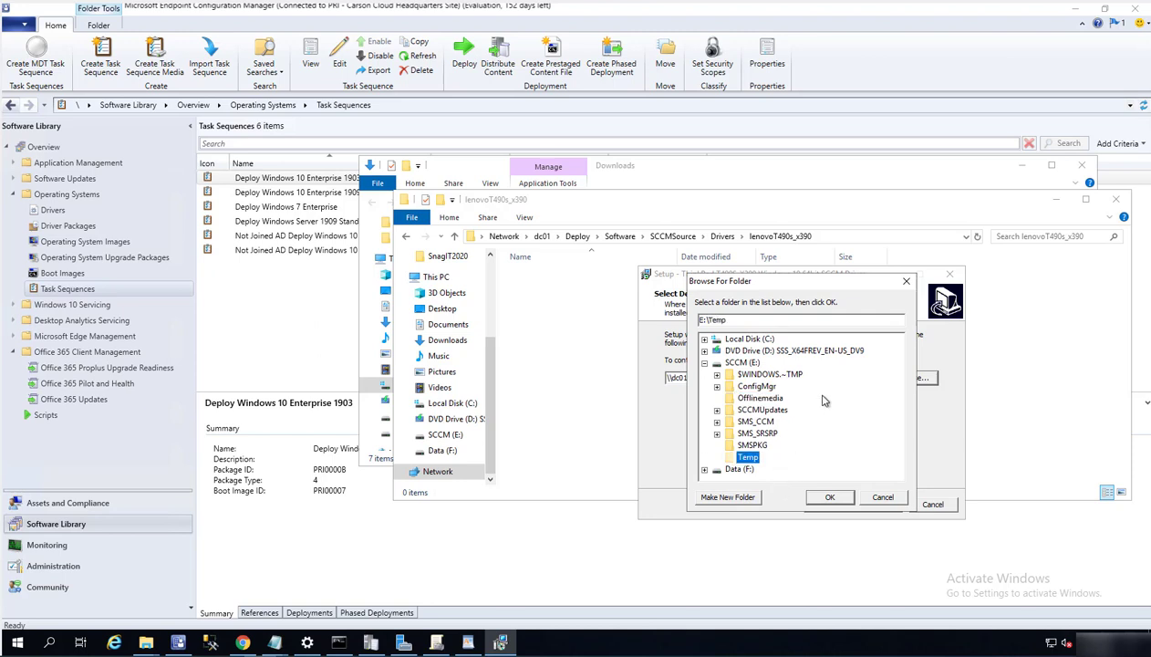
key("Return")
left_click(829, 498)
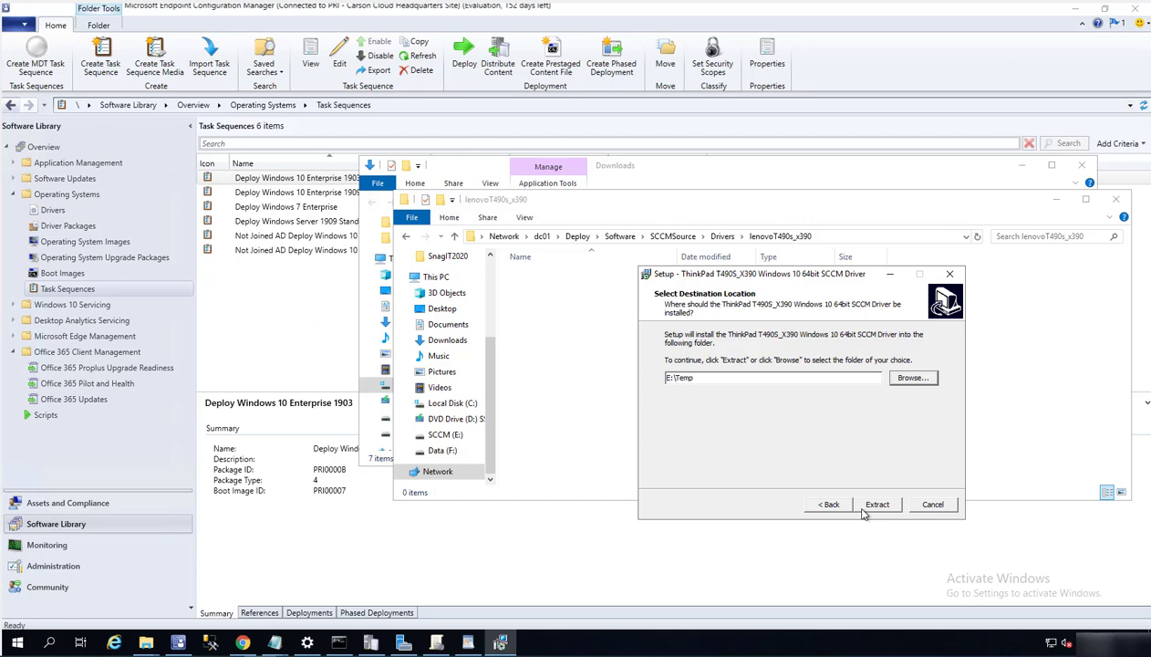
left_click(872, 509)
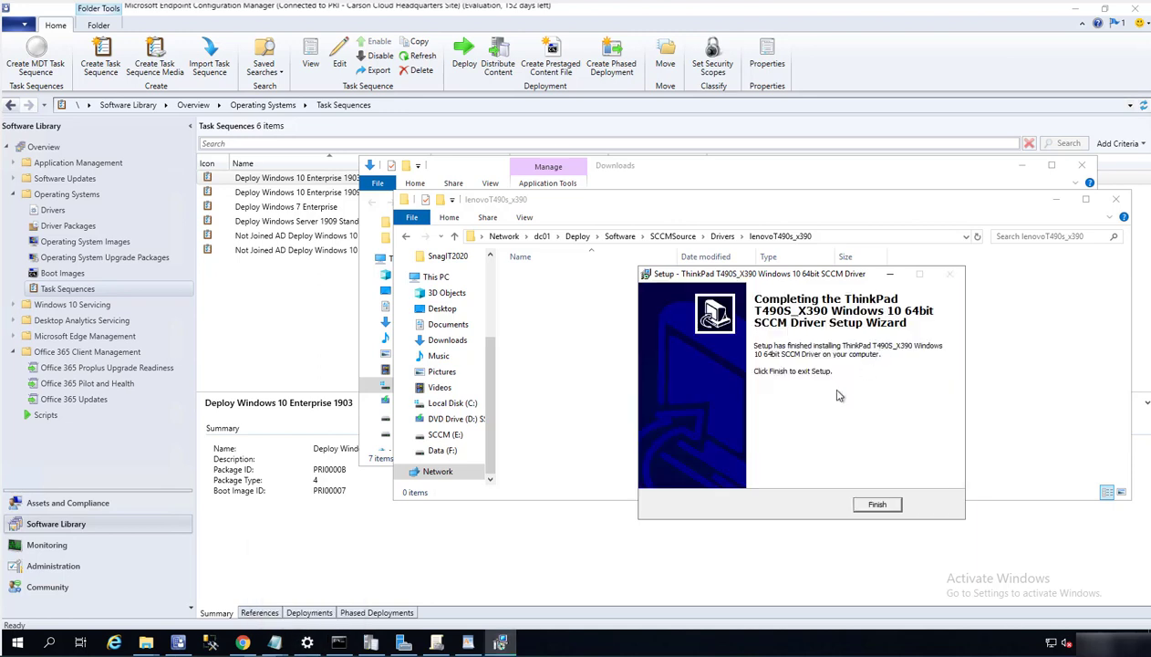
- Finish the setup, open E:\Temp, and select all 14 extracted driver folders
left_click(877, 505)
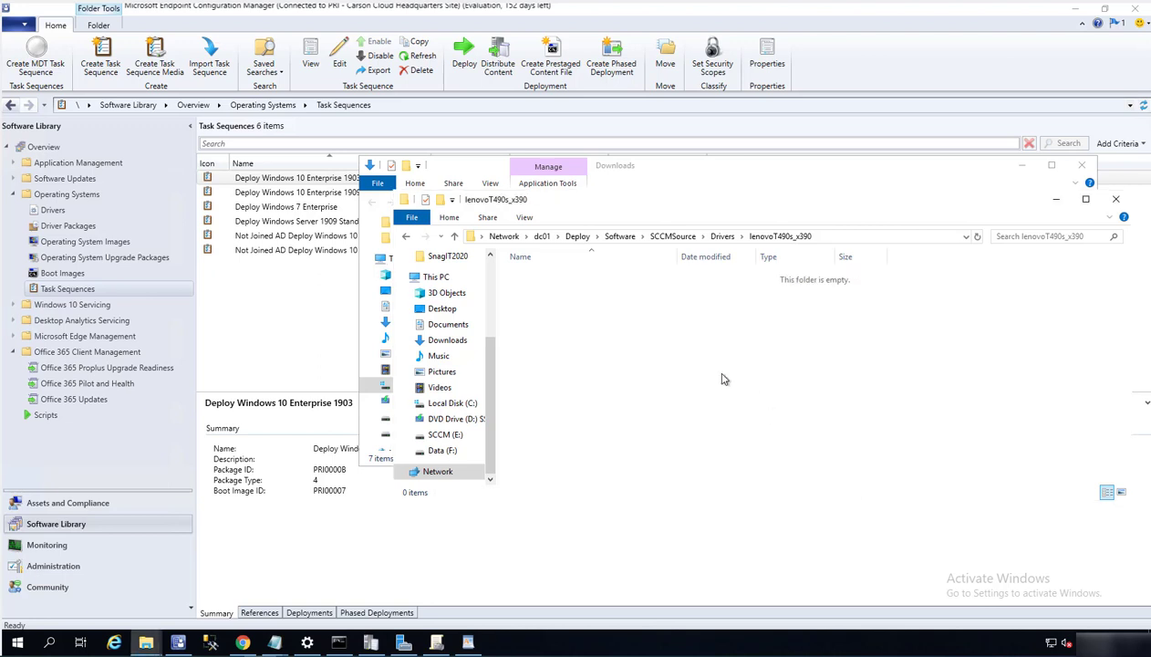
left_click(148, 641)
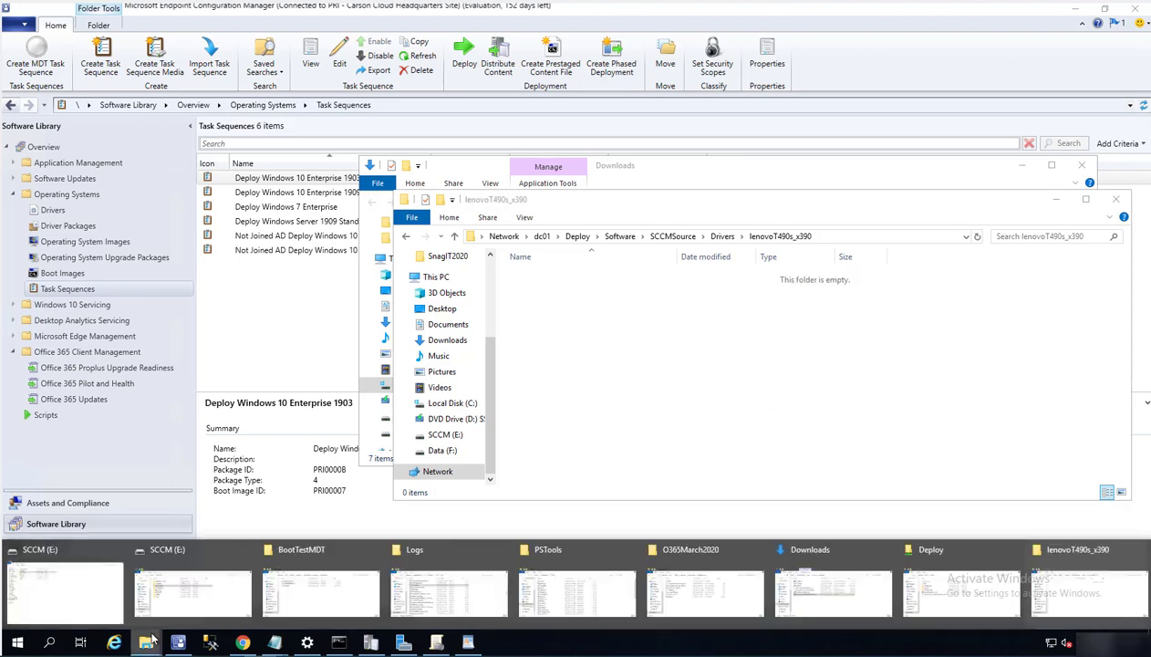
left_click(96, 604)
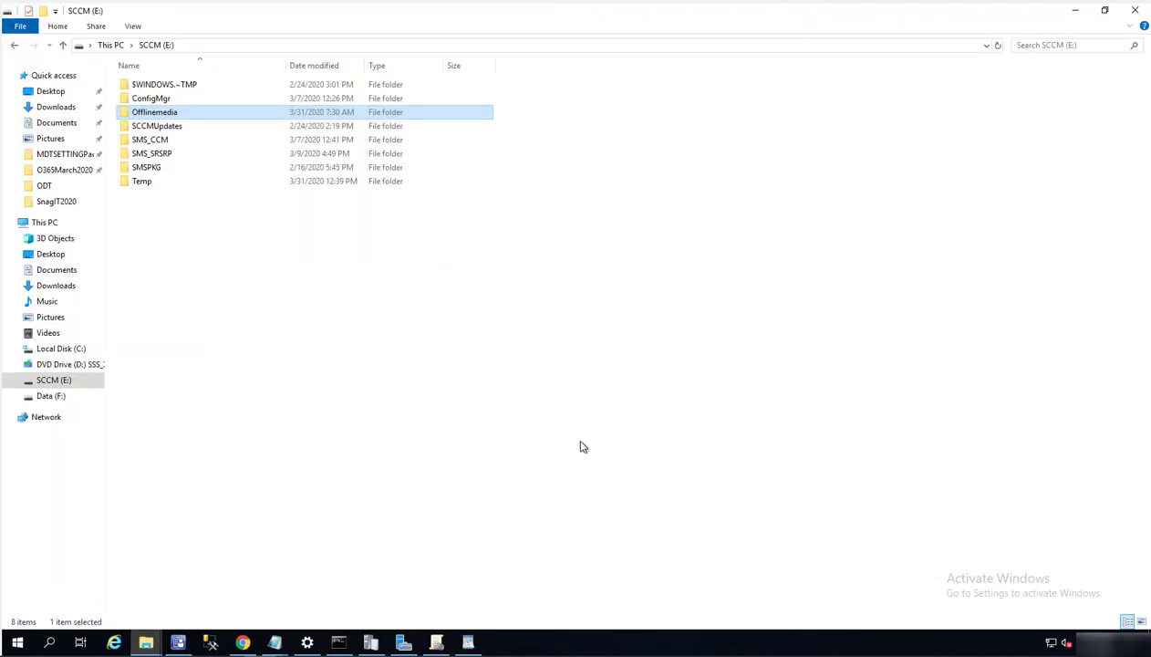
left_click(155, 187)
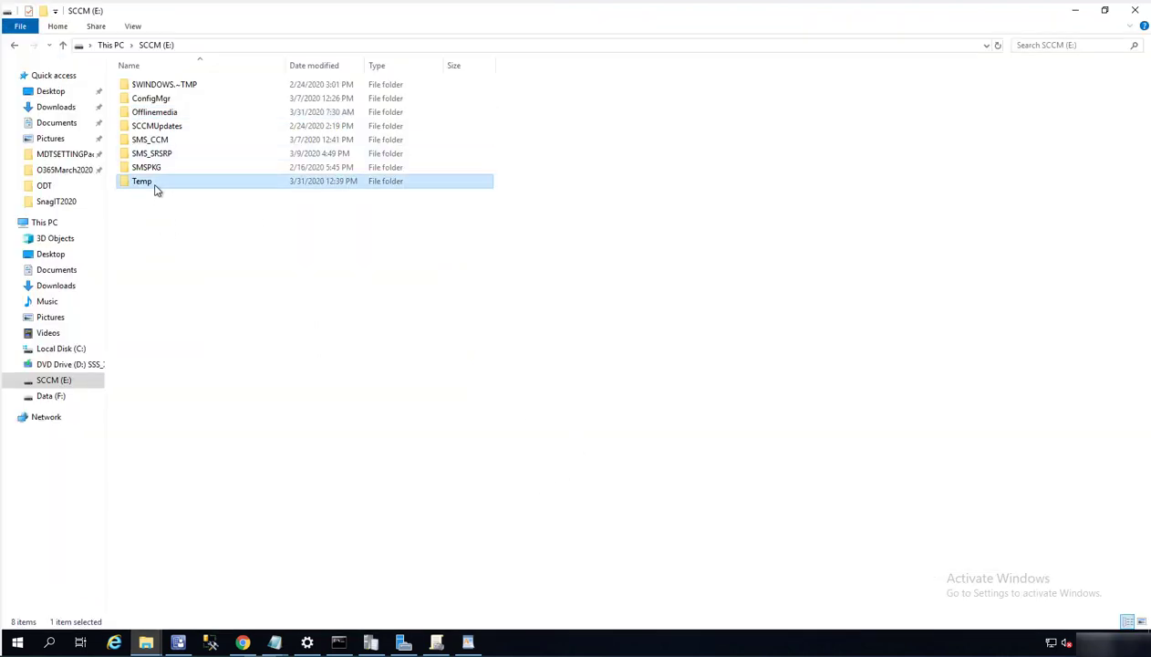
double_click(155, 187)
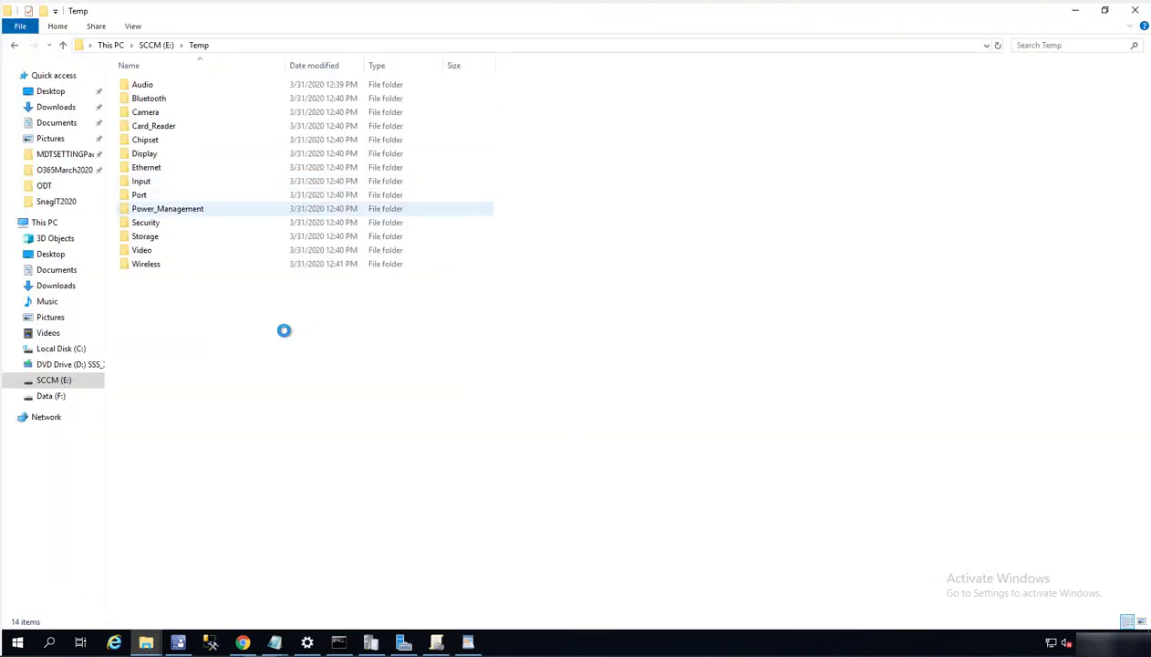
key("ctrl+a")
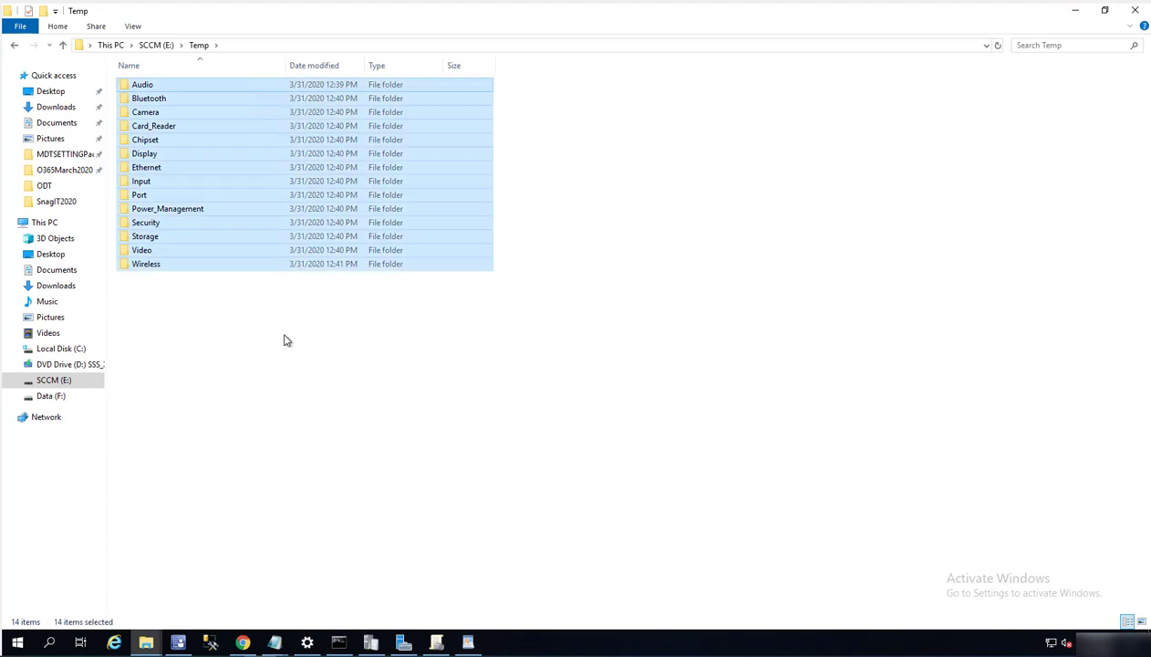
- Paste the 14 driver folders into the lenovoT490s_x390 network folder
left_click(1075, 11)
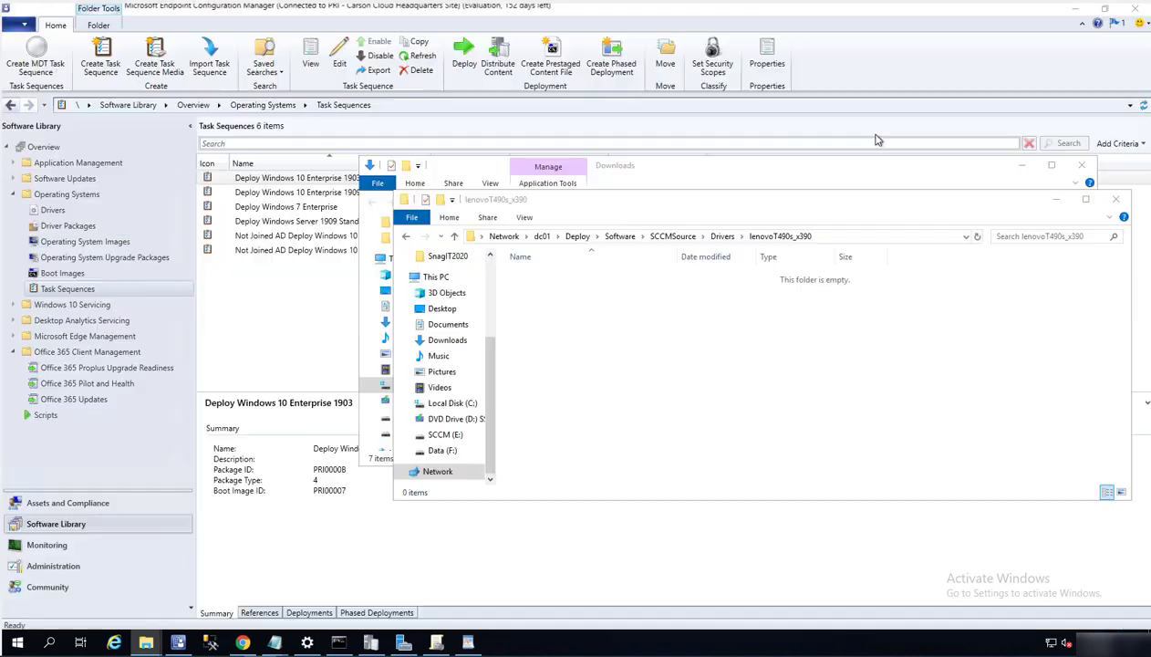
left_click(566, 308)
right_click(585, 310)
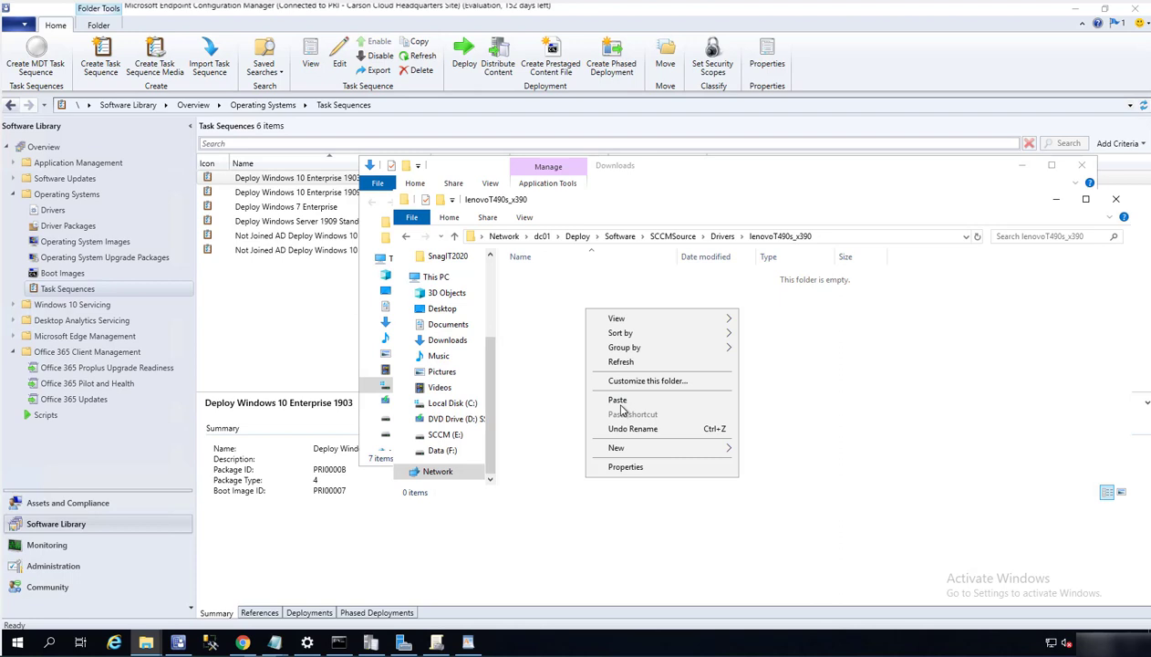
left_click(621, 401)
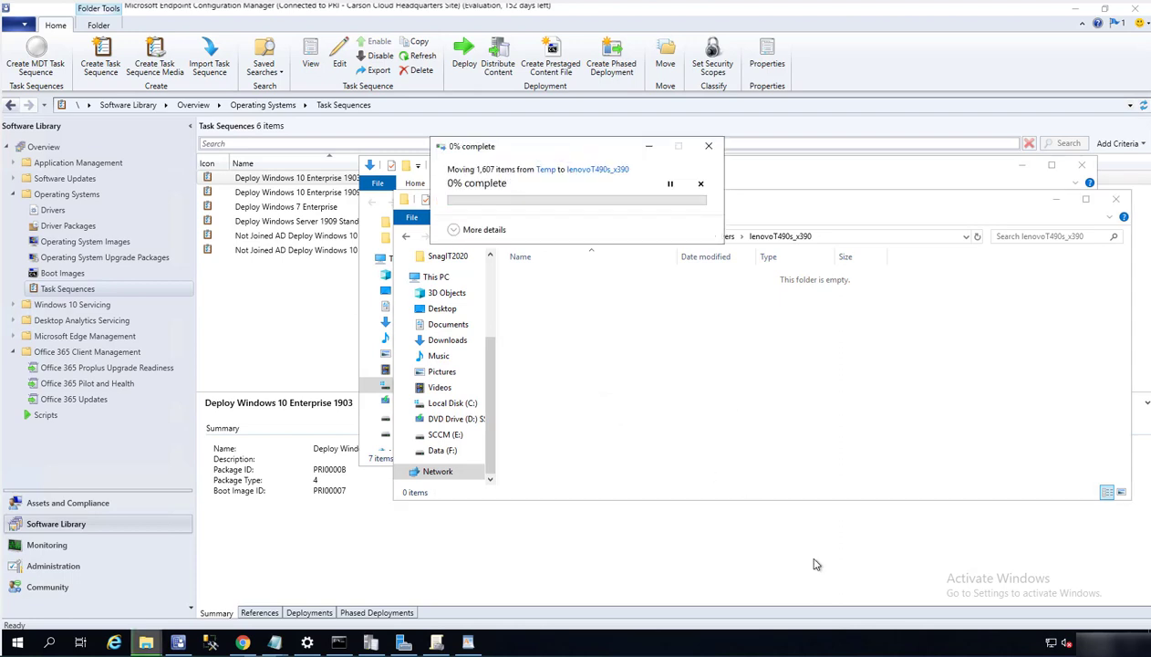
left_click(806, 412)
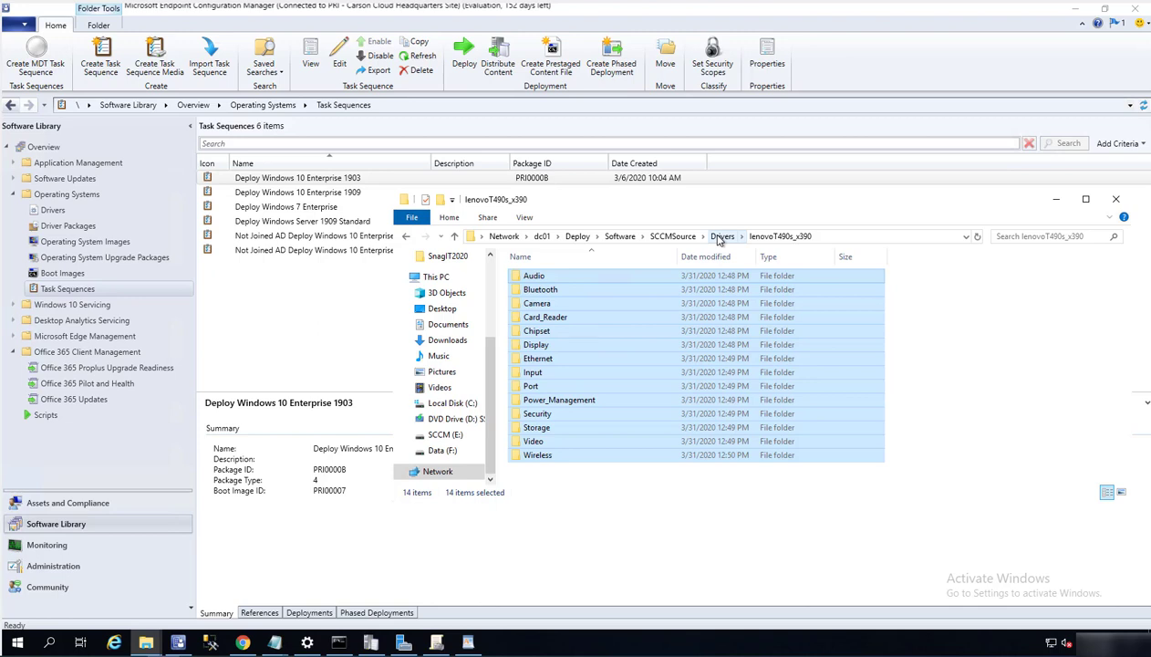
- Rename the folder to lenovoT490s_x390_win10_1909, reopen it, and select its network path
left_click(721, 237)
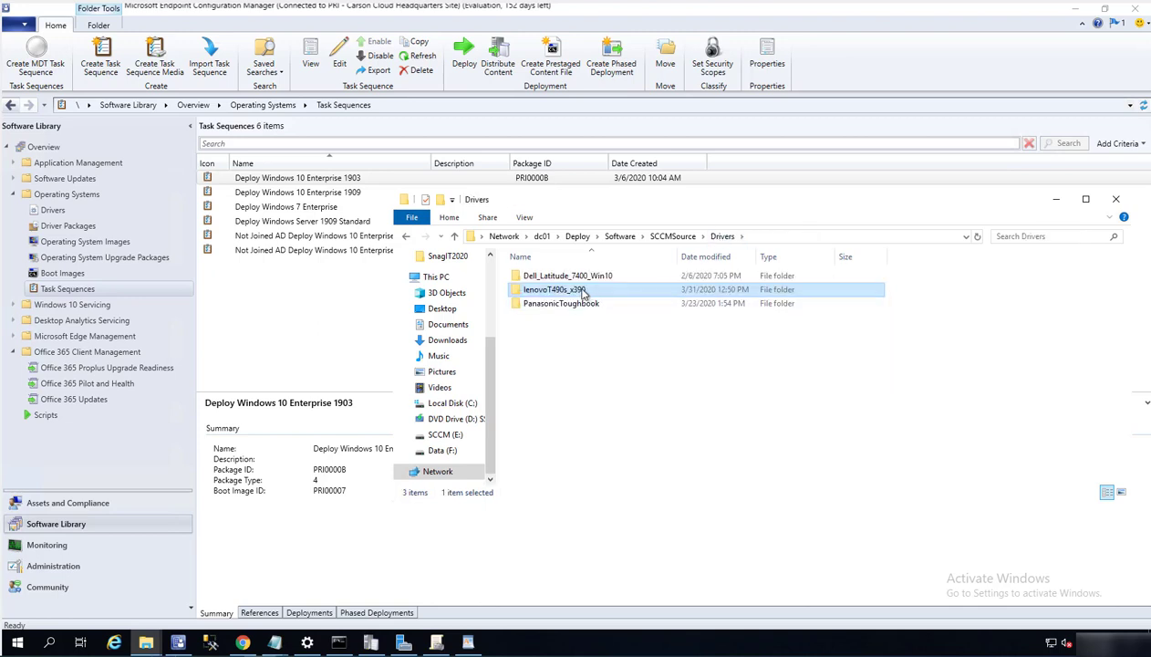
right_click(582, 291)
left_click(618, 458)
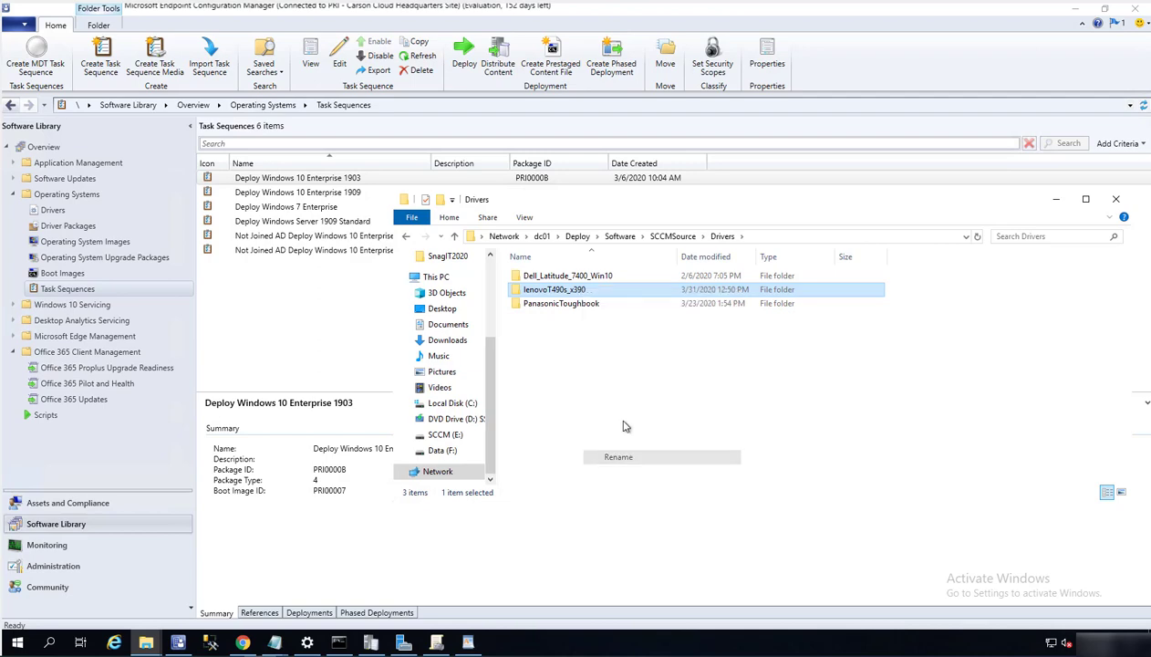
left_click(591, 287)
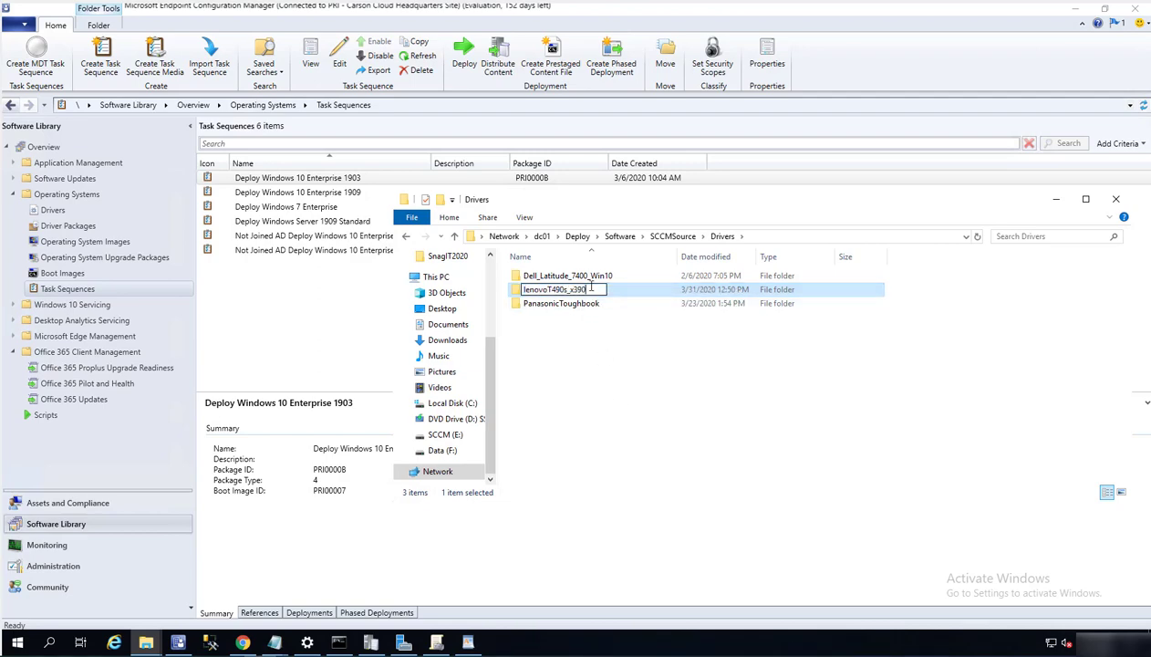
type("_win10_109")
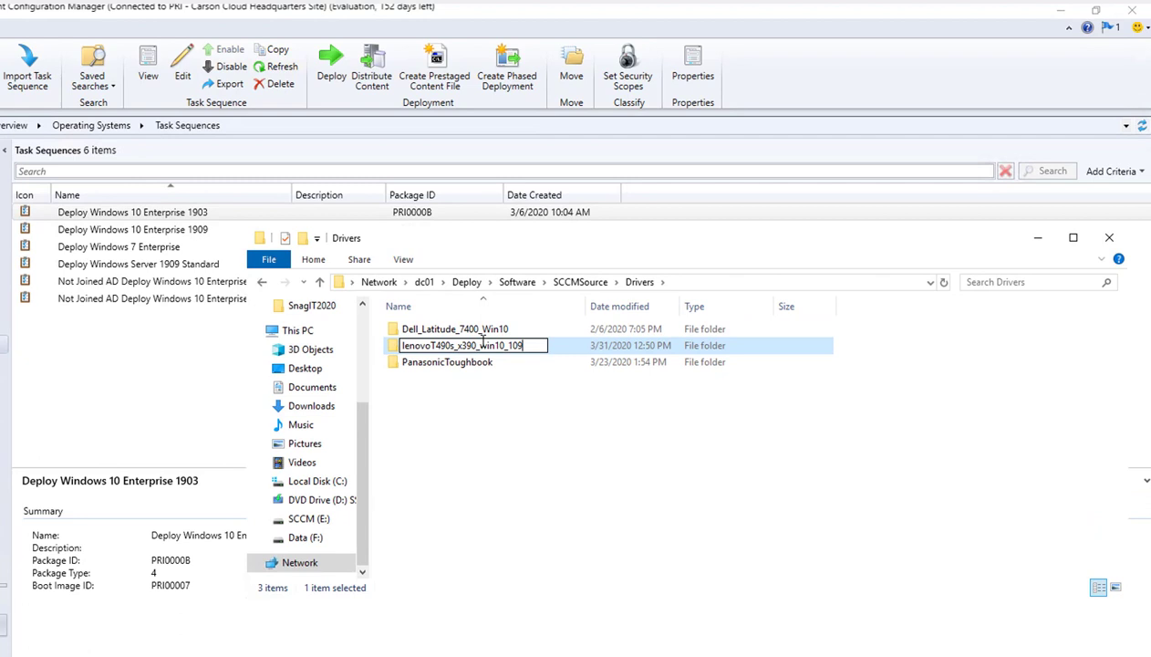
key("BackSpace")
key("BackSpace")
type("909")
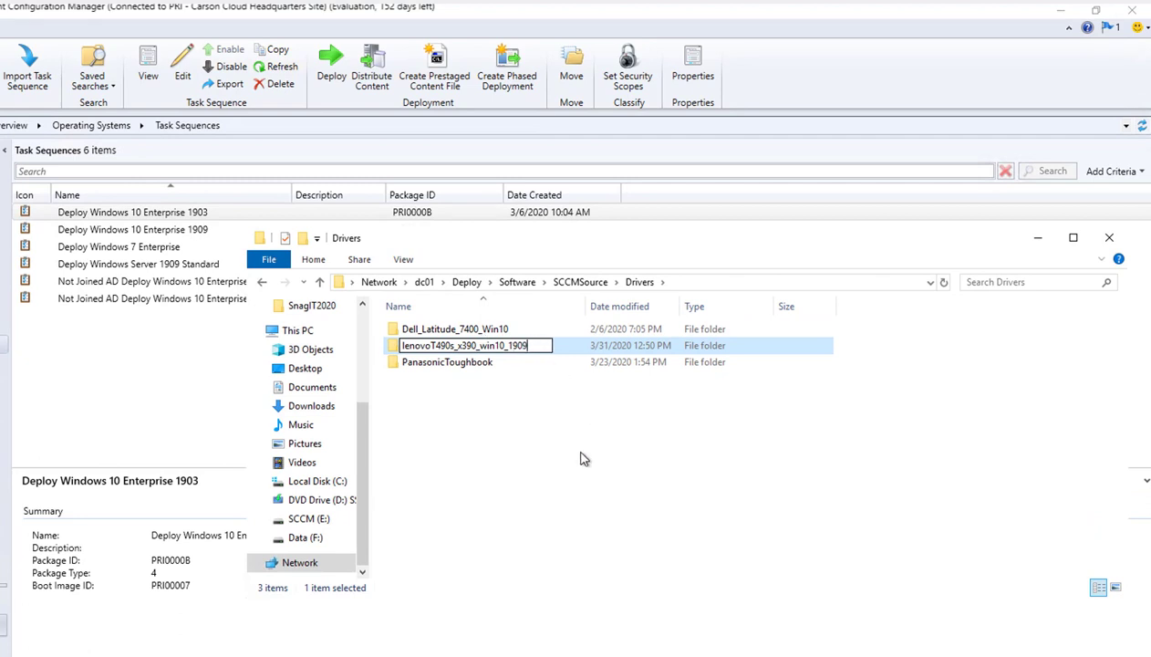
left_click(525, 356)
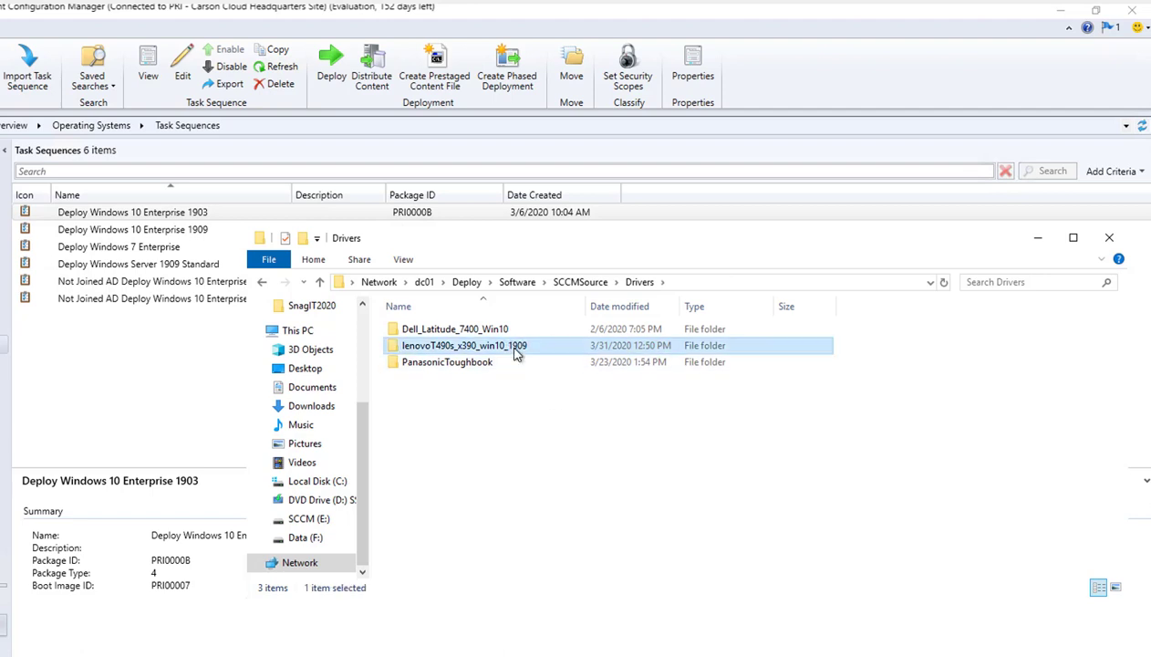
double_click(518, 351)
left_click(811, 282)
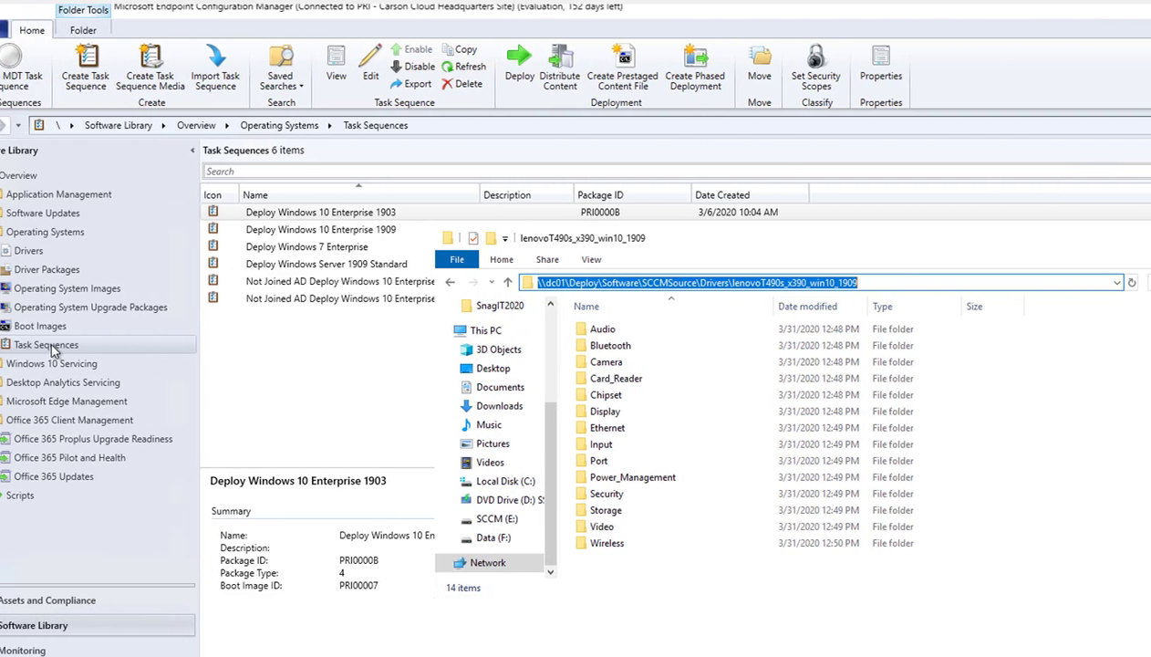
- Go to the Drivers node and start the Import Driver wizard
left_click(55, 270)
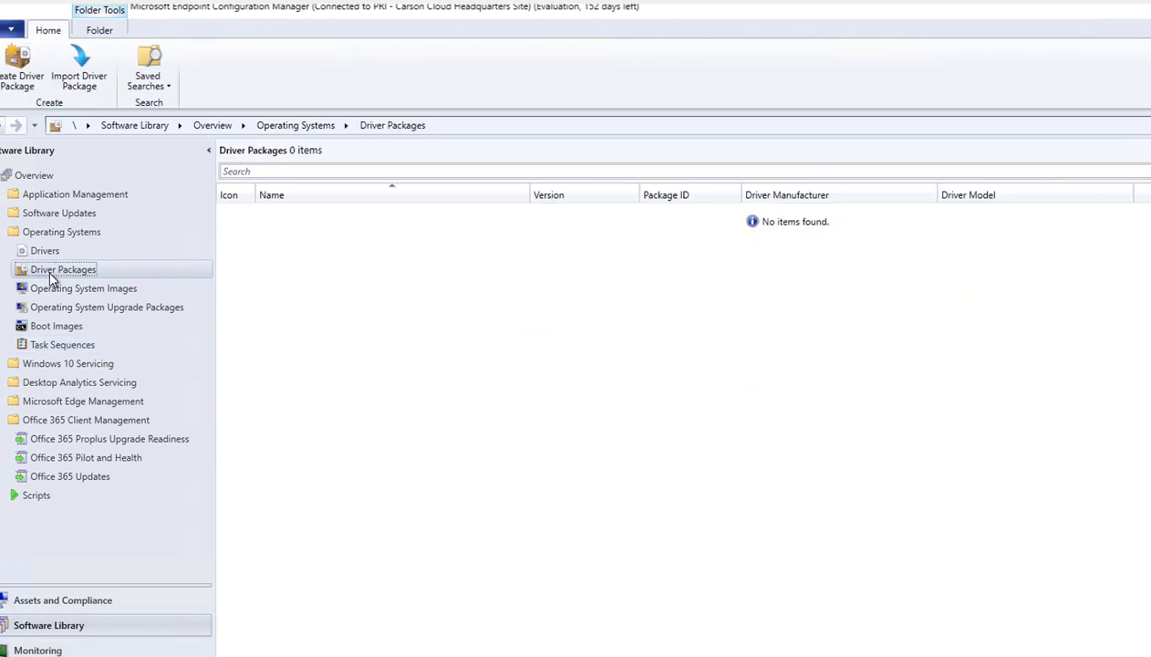
right_click(52, 277)
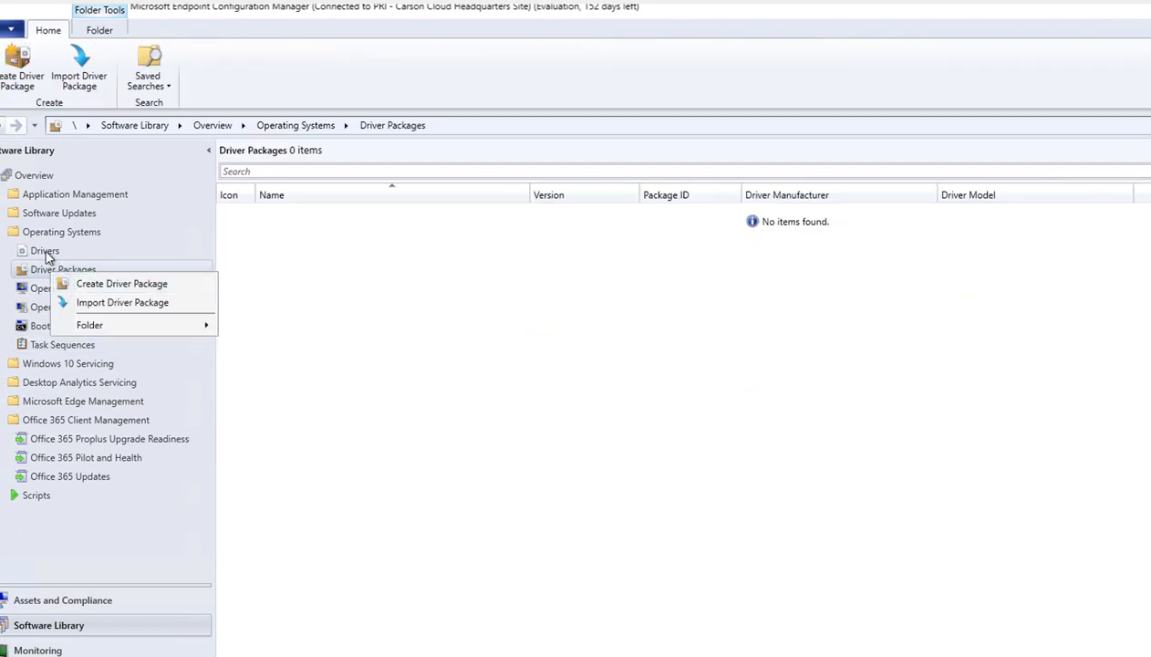
left_click(48, 256)
left_click(48, 255)
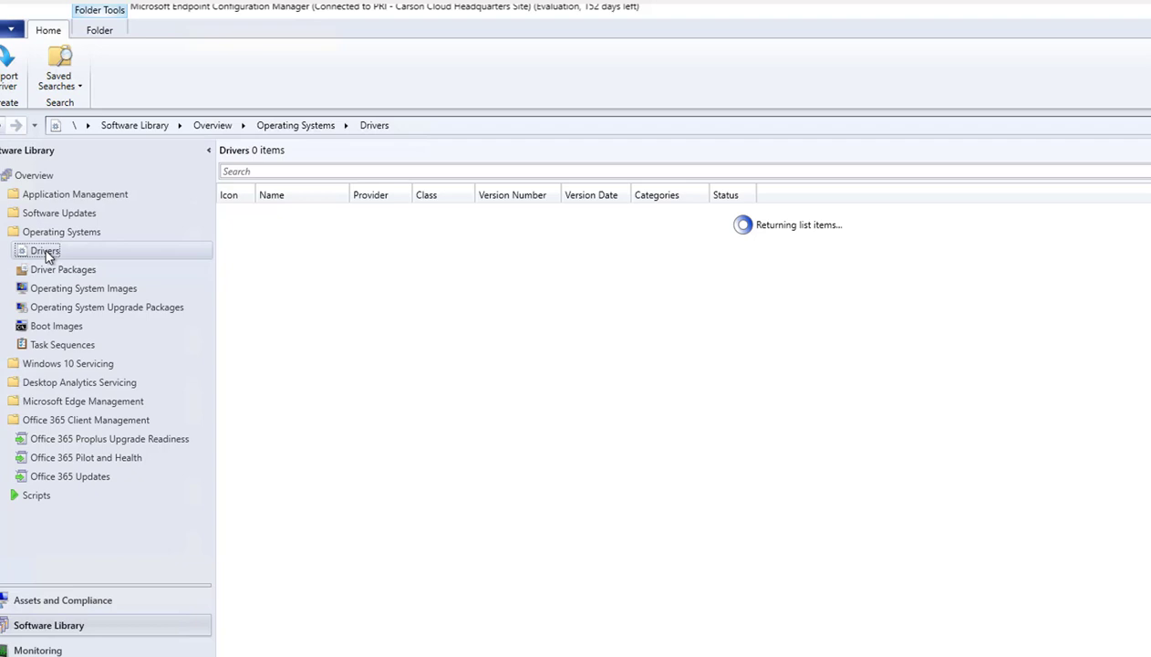
right_click(49, 255)
left_click(88, 266)
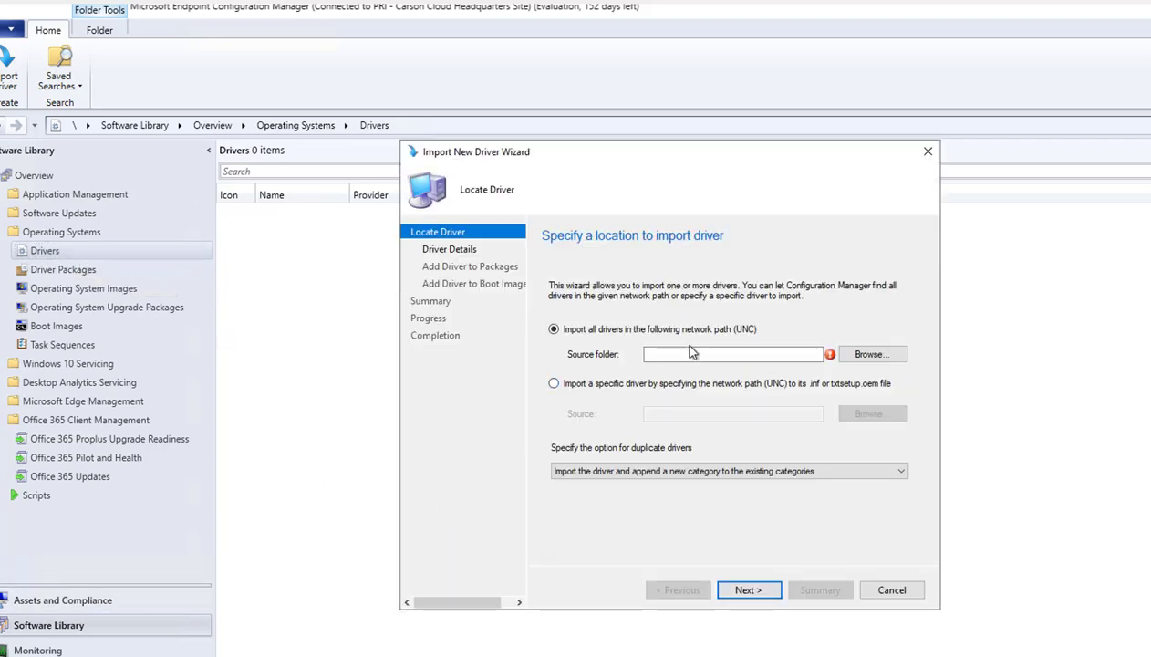
- Set the source folder to the lenovoT490s_x390_win10_1909 path and advance to driver details
left_click(685, 354)
type("ource\\Drivers\\lenovoT490s_x390_win10_1909")
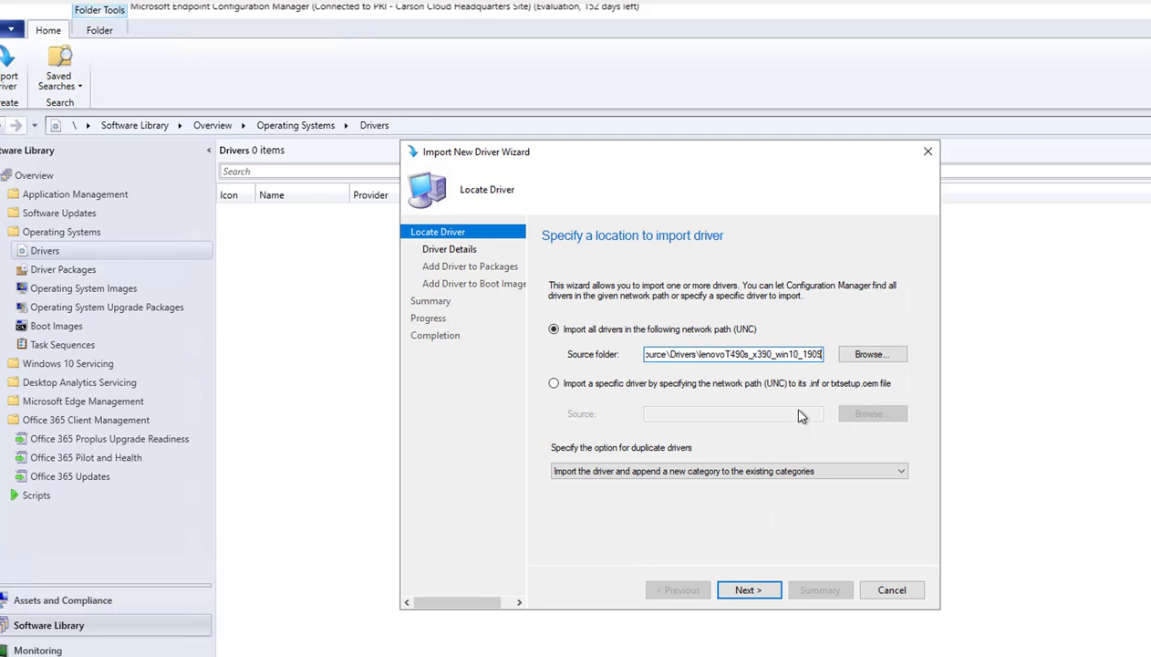
left_click(747, 589)
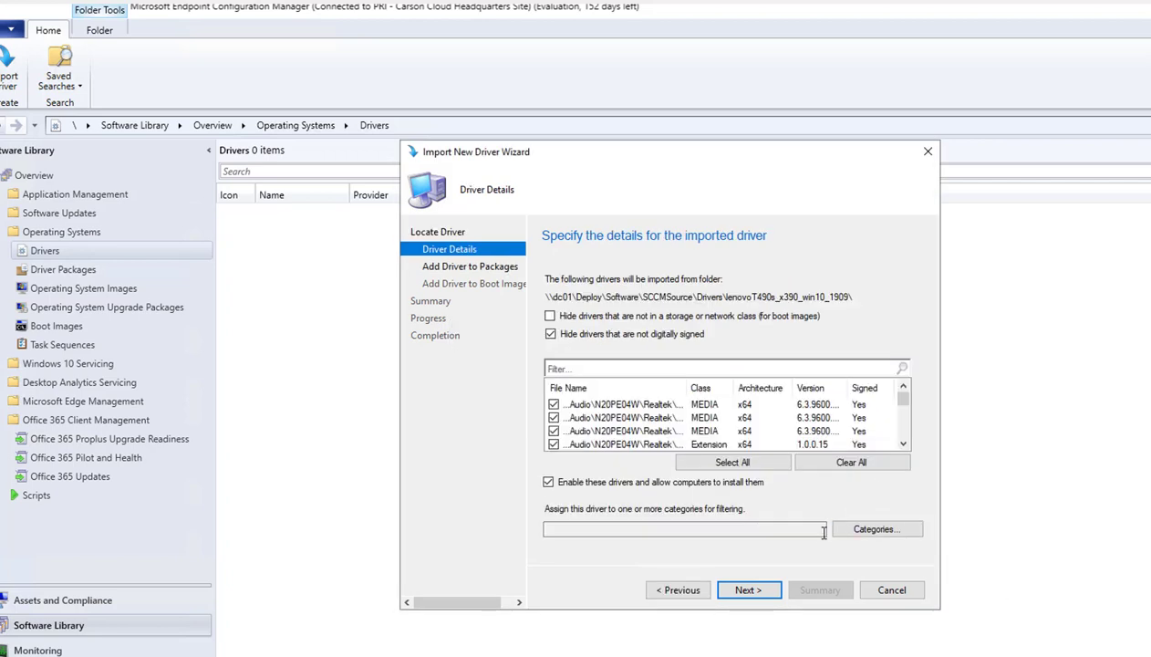
left_click(811, 525)
left_click_drag(902, 398, 917, 440)
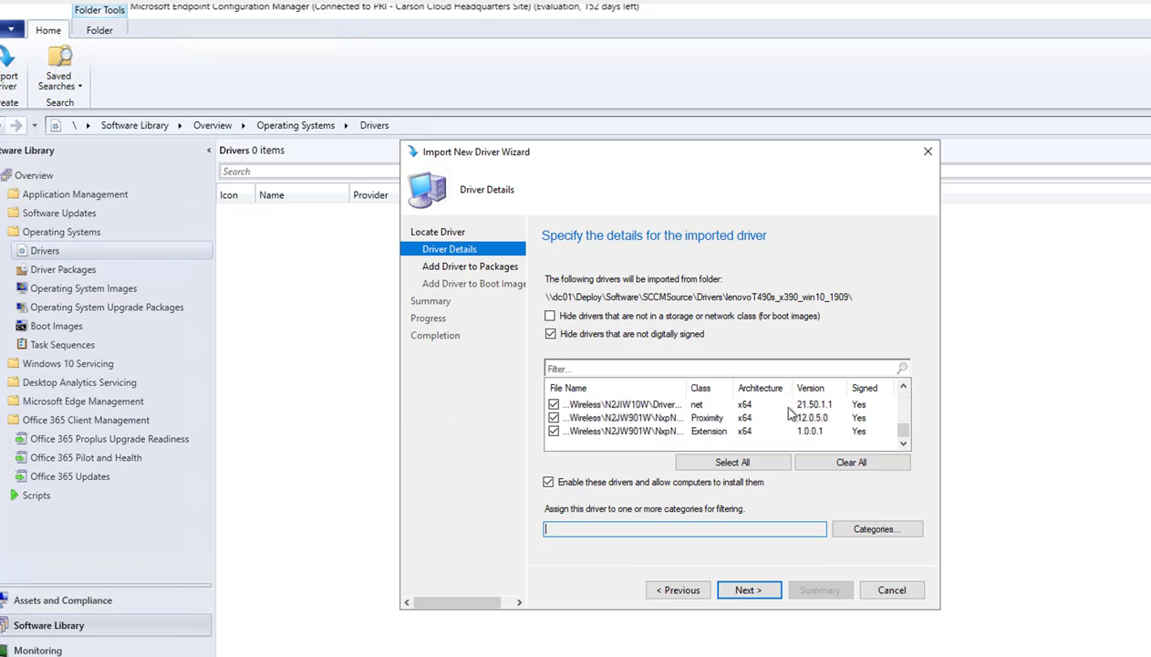
- Paste lenovoT490s_x390_win10_1909 as a new administrative category name and confirm it
left_click(863, 534)
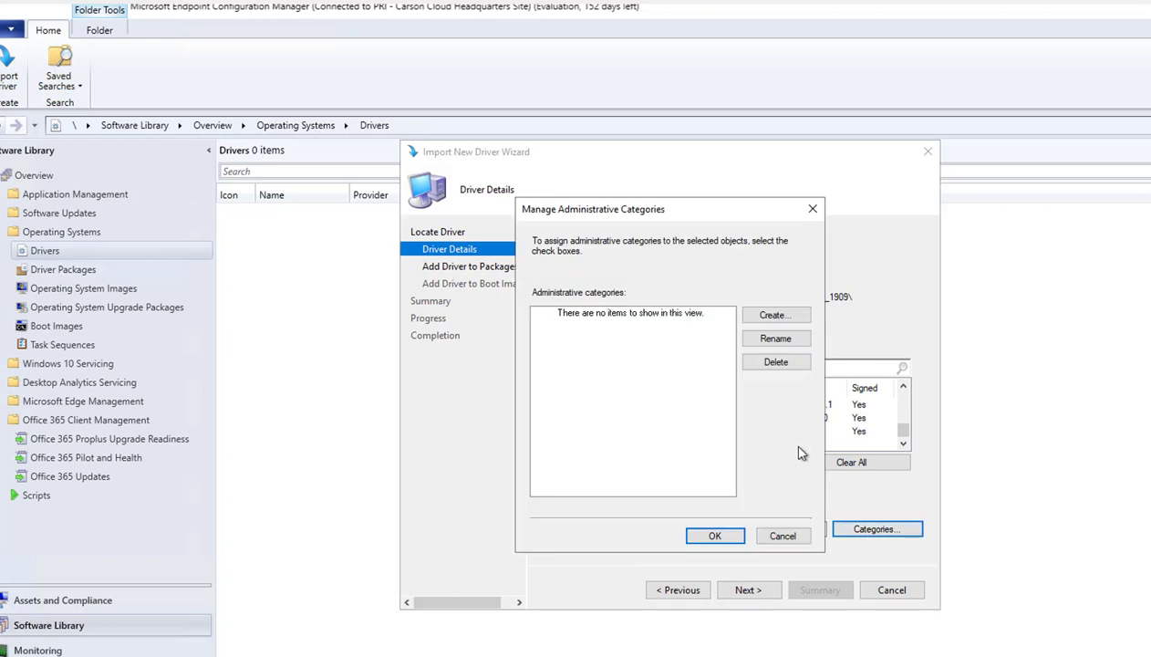
left_click(780, 316)
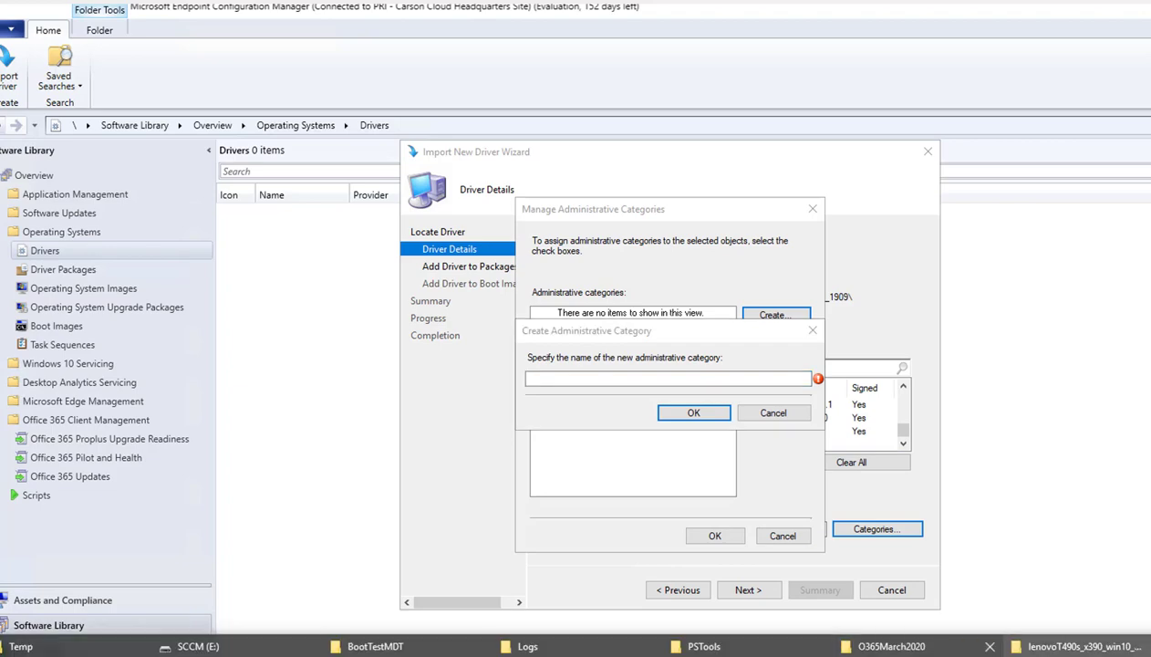
left_click(1059, 636)
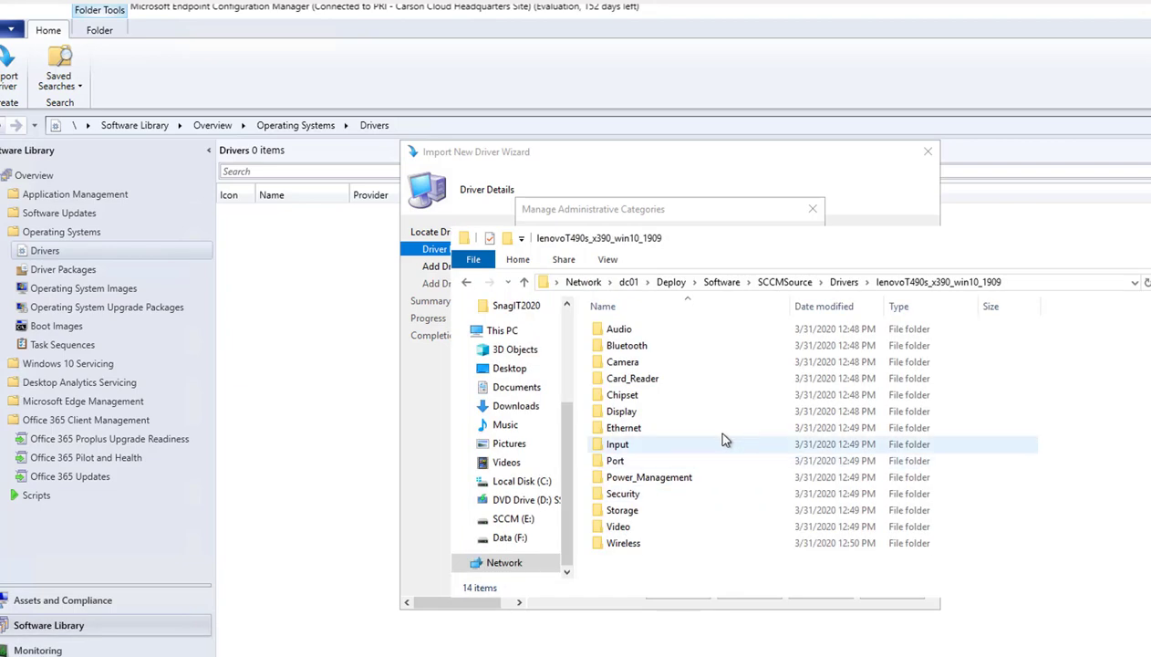
left_click(1021, 282)
left_click_drag(750, 283, 922, 274)
key("ctrl+c")
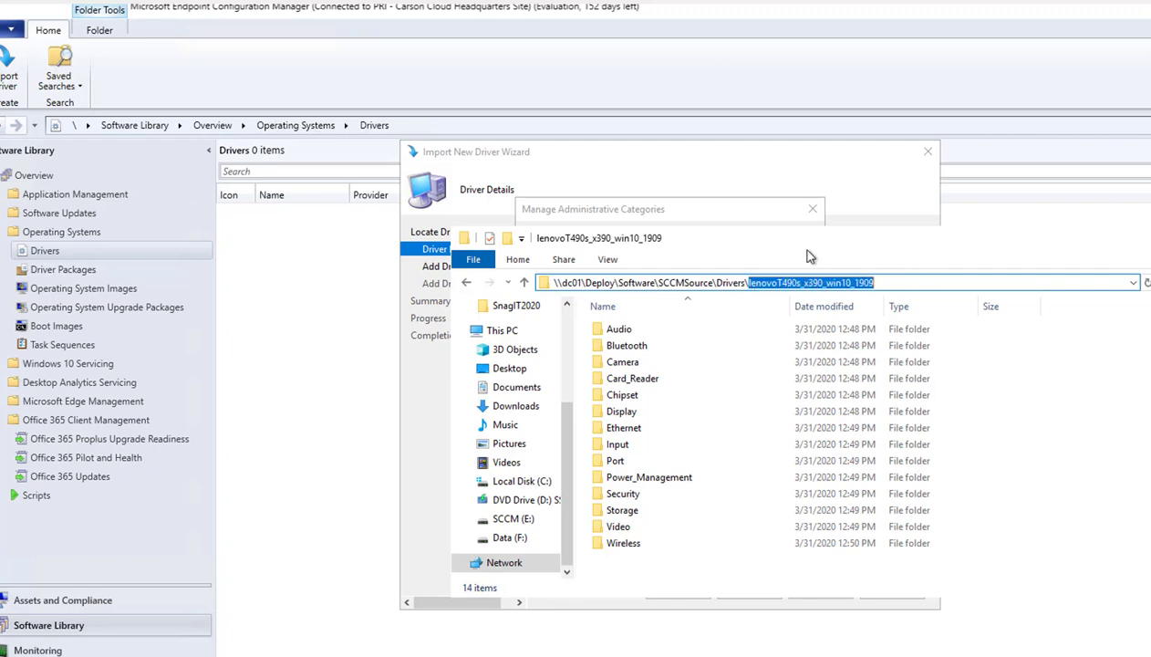
left_click(710, 221)
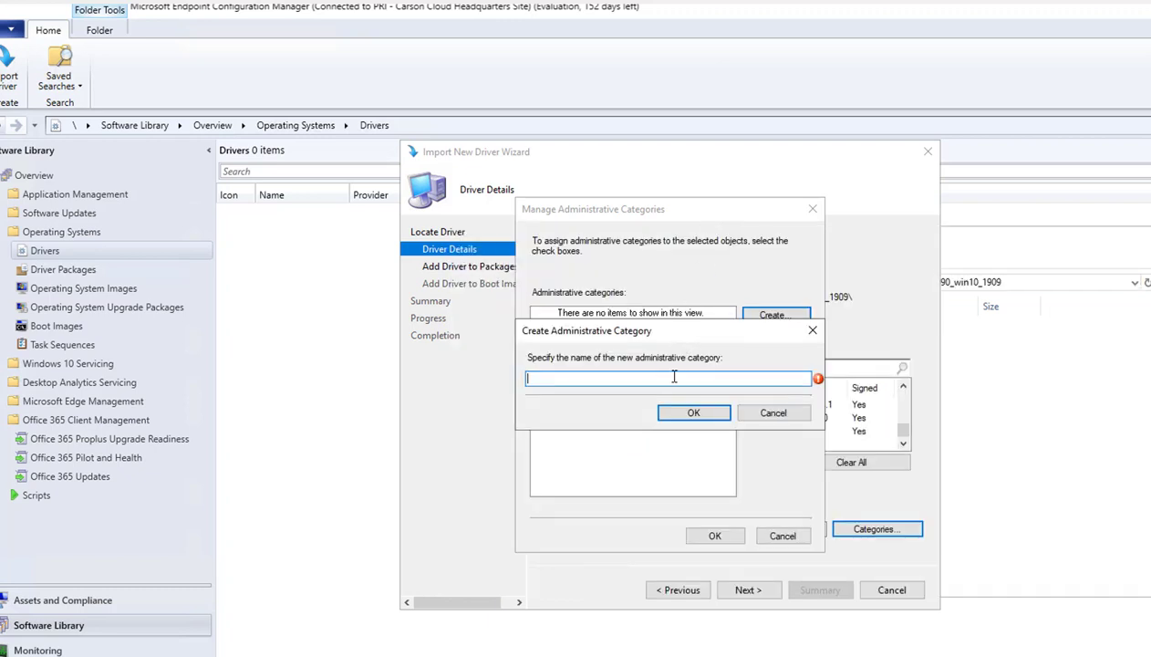
key("ctrl+v")
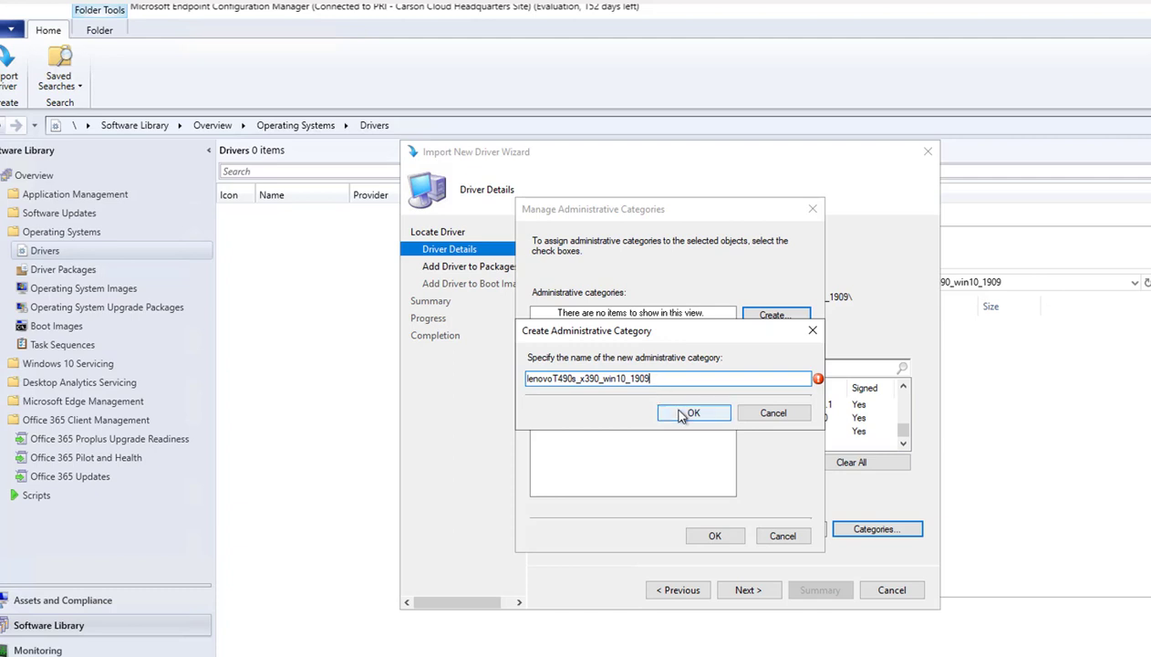
left_click(690, 413)
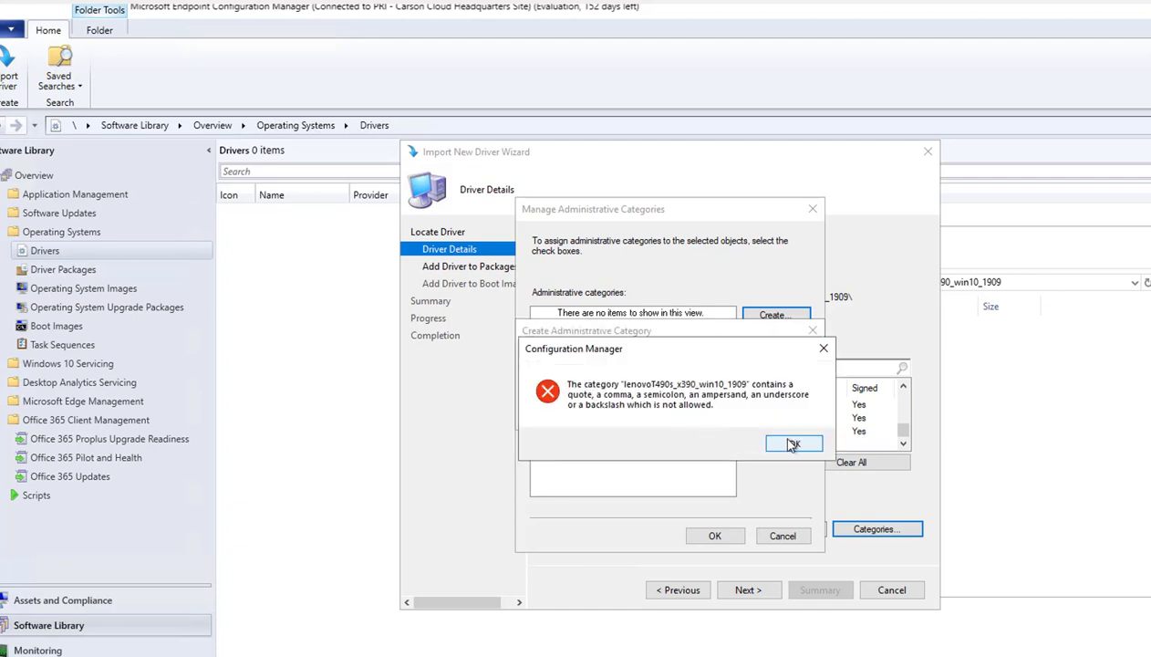
- Dismiss the invalid-name error, which reappears after retrying the same name
left_click(792, 444)
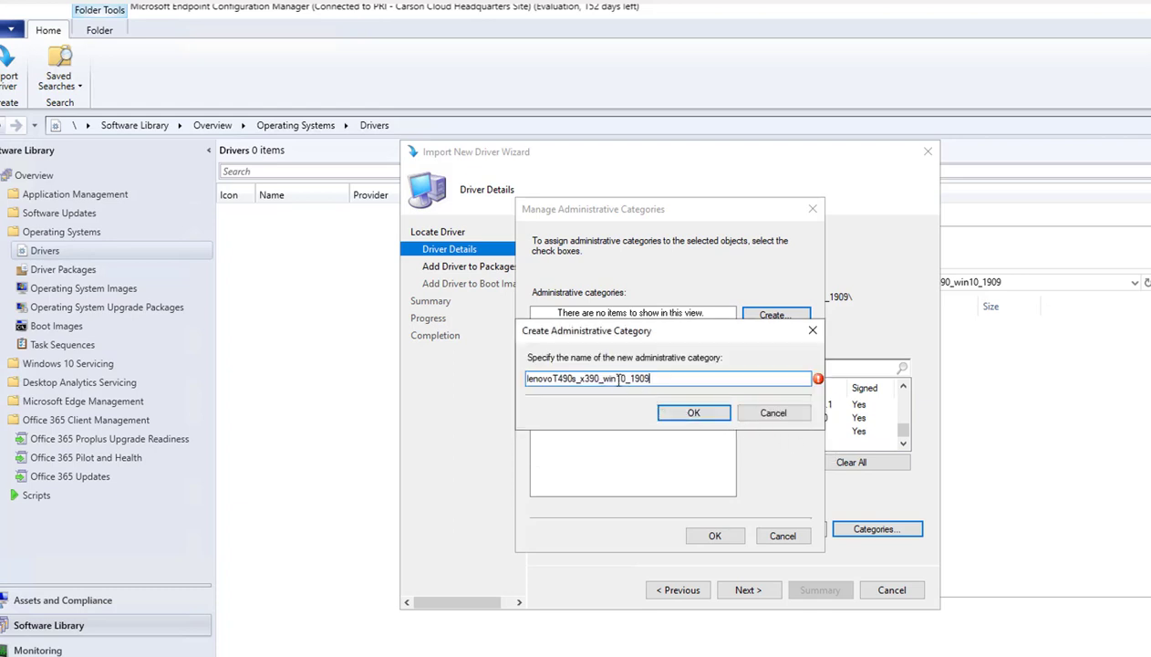
left_click(686, 415)
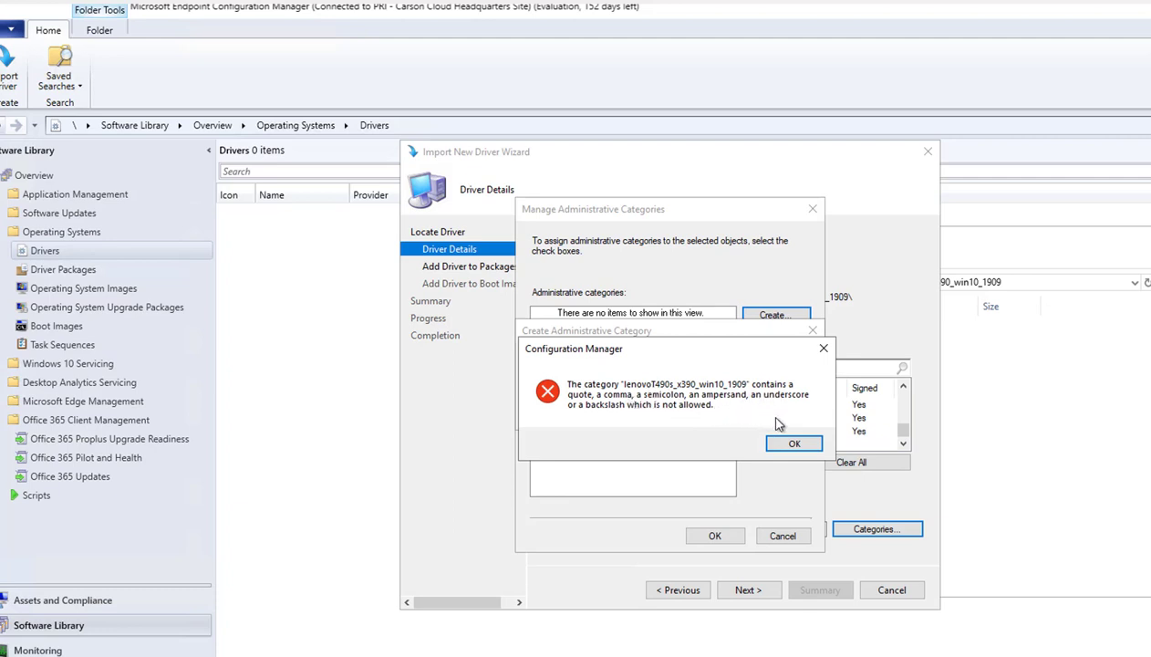
left_click(790, 442)
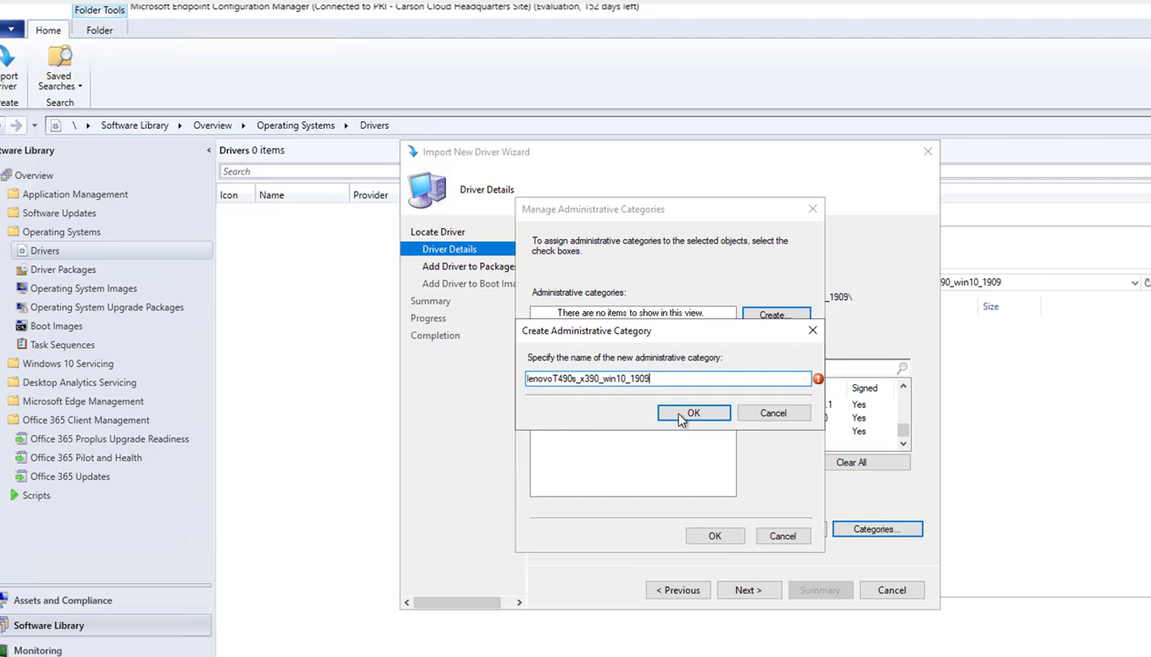
- Change the category name to lenovoT490s-x390-win10-1909 with hyphens and create it
left_click(578, 384)
left_click(554, 383)
key("Delete")
type("T")
key("Delete")
type("-")
key("Delete")
type("-")
key("Right")
key("Right")
key("Right")
key("Right")
key("Right")
key("Delete")
type("-")
left_click(682, 415)
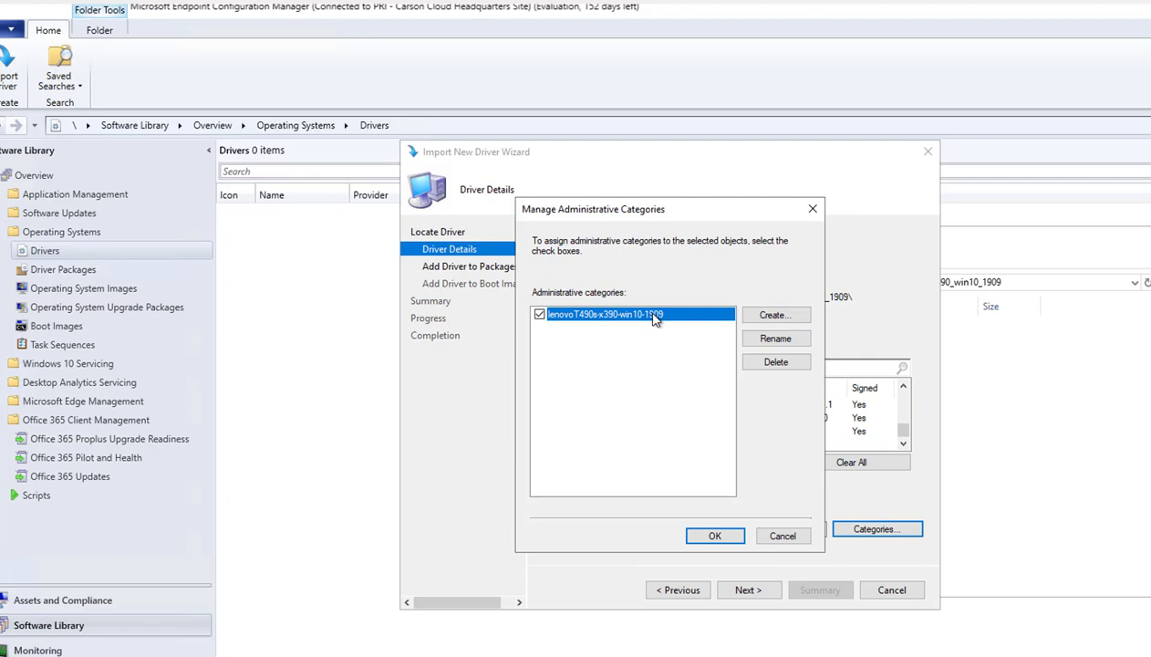
- Start a new driver package named LenovoT490s_x390_win10_1909 and fill in its driver model
left_click(713, 539)
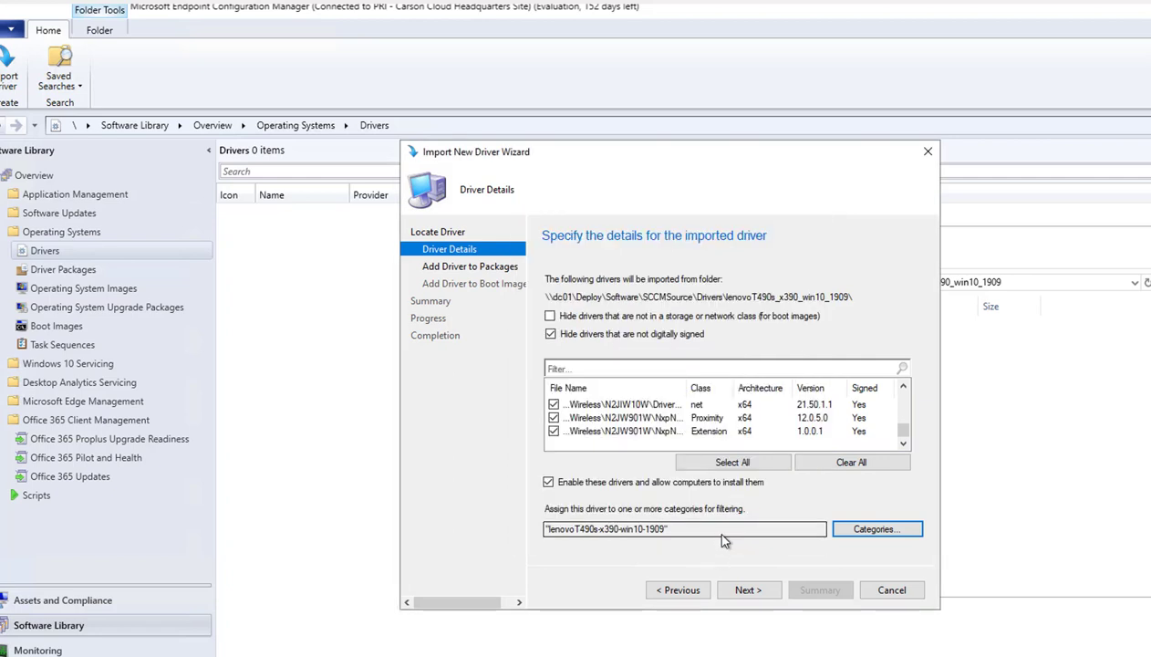
left_click(748, 590)
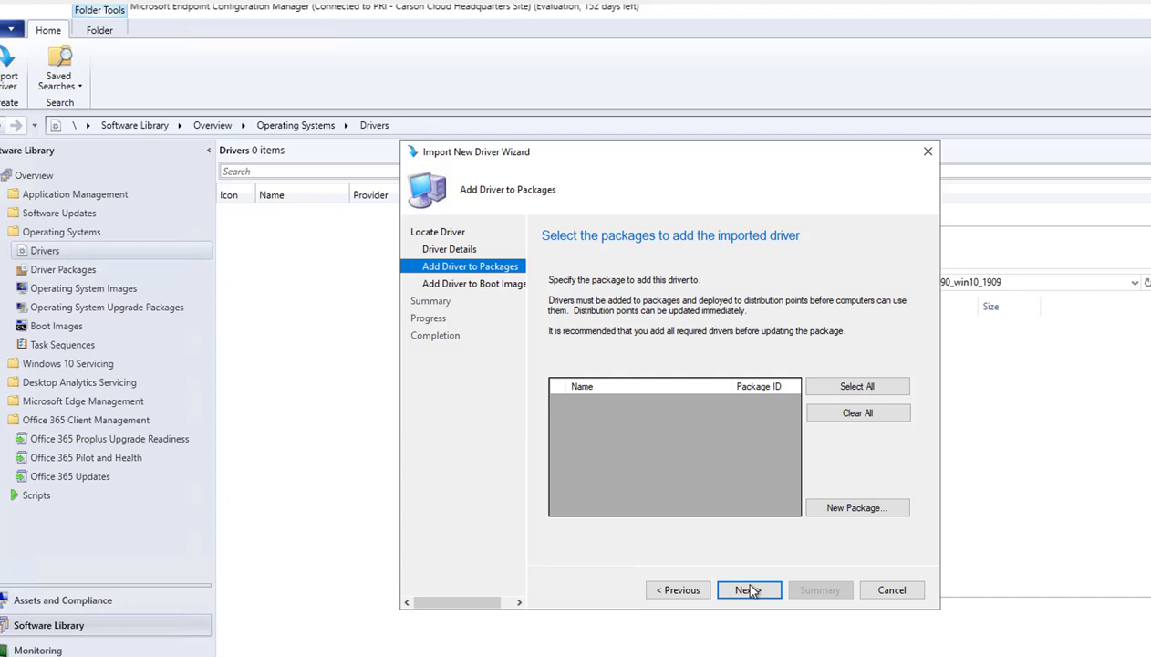
left_click(845, 510)
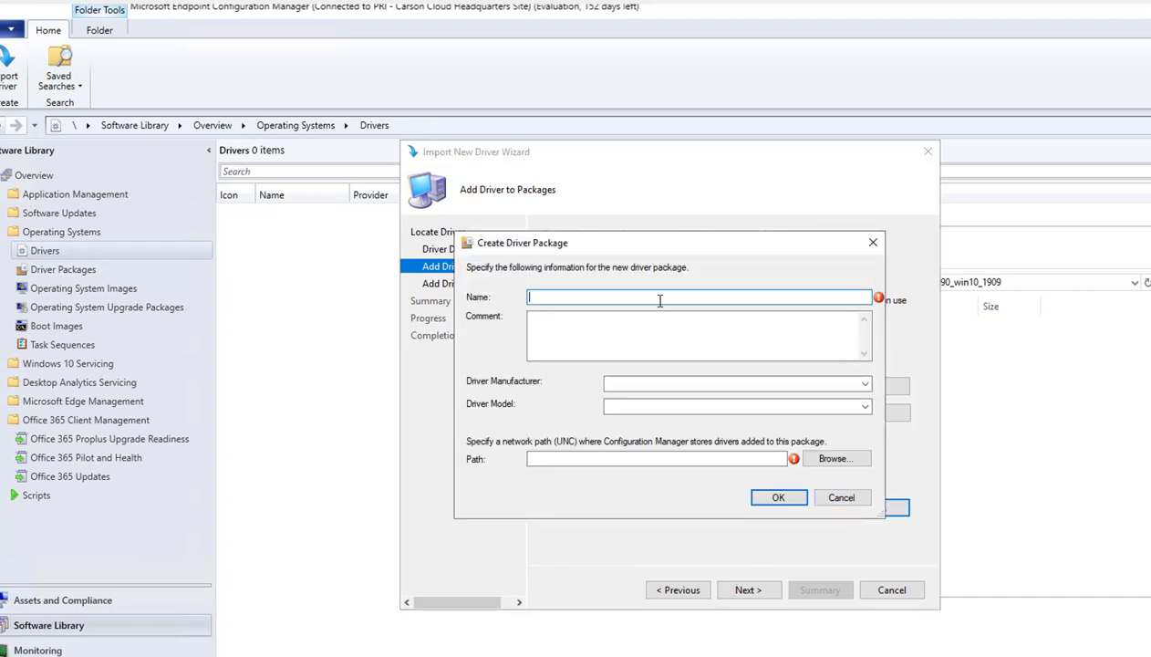
key("ctrl+v")
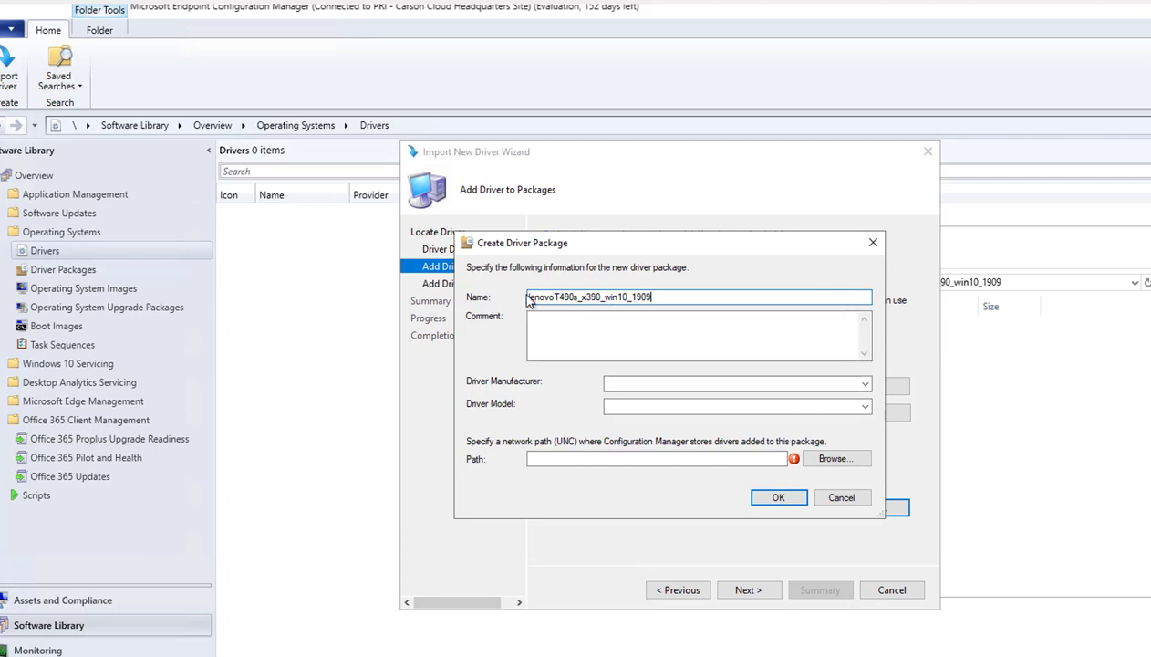
type("L")
left_click(576, 317)
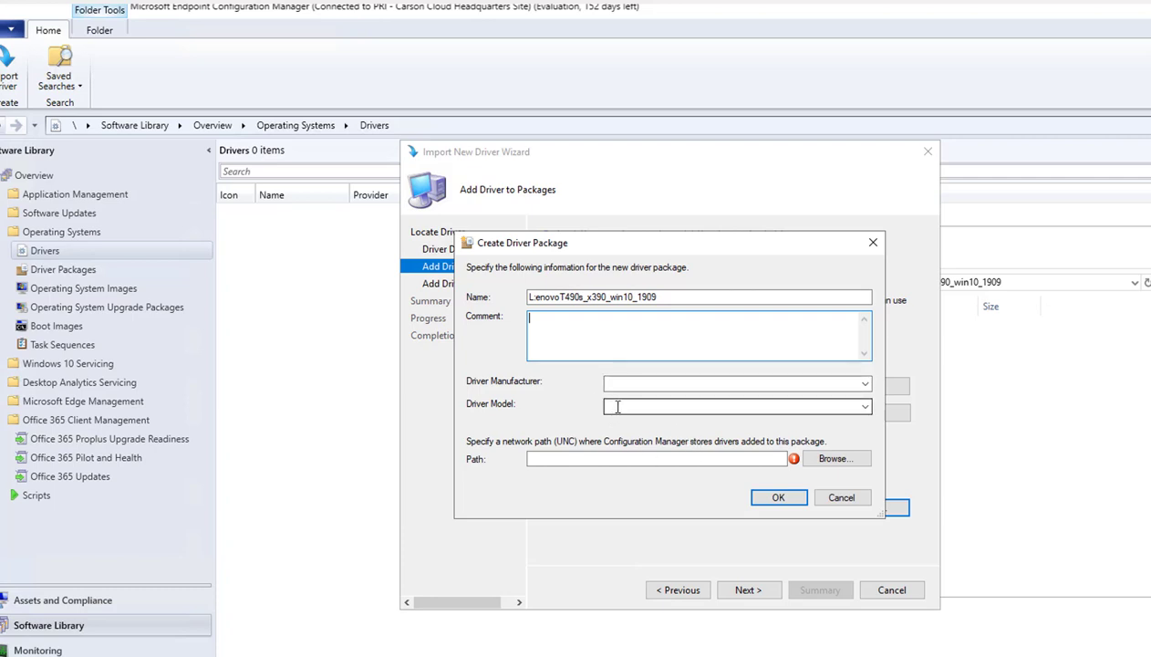
left_click(563, 296)
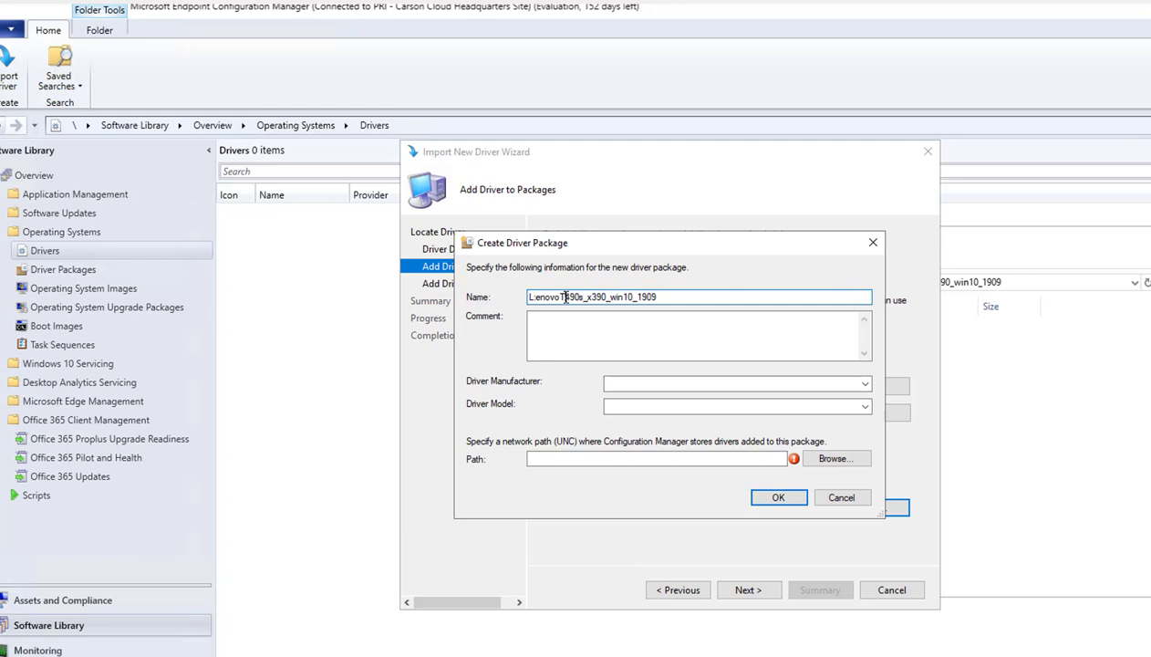
left_click_drag(564, 297, 679, 308)
key("ctrl+c")
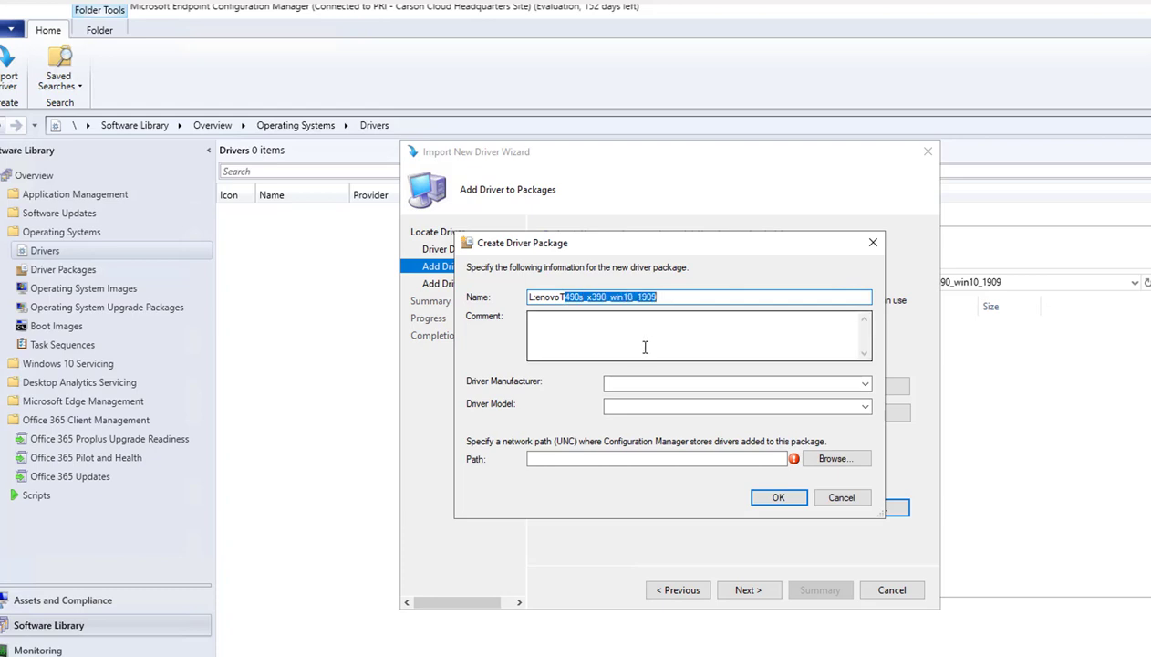
left_click(639, 407)
key("ctrl+v")
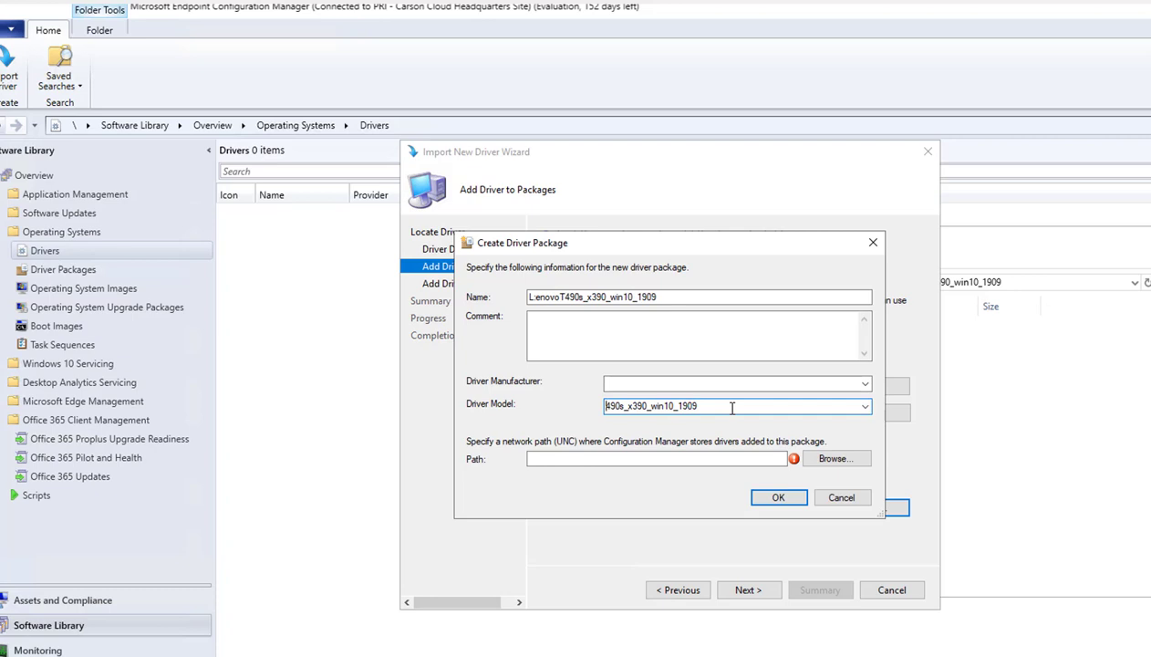
type("T")
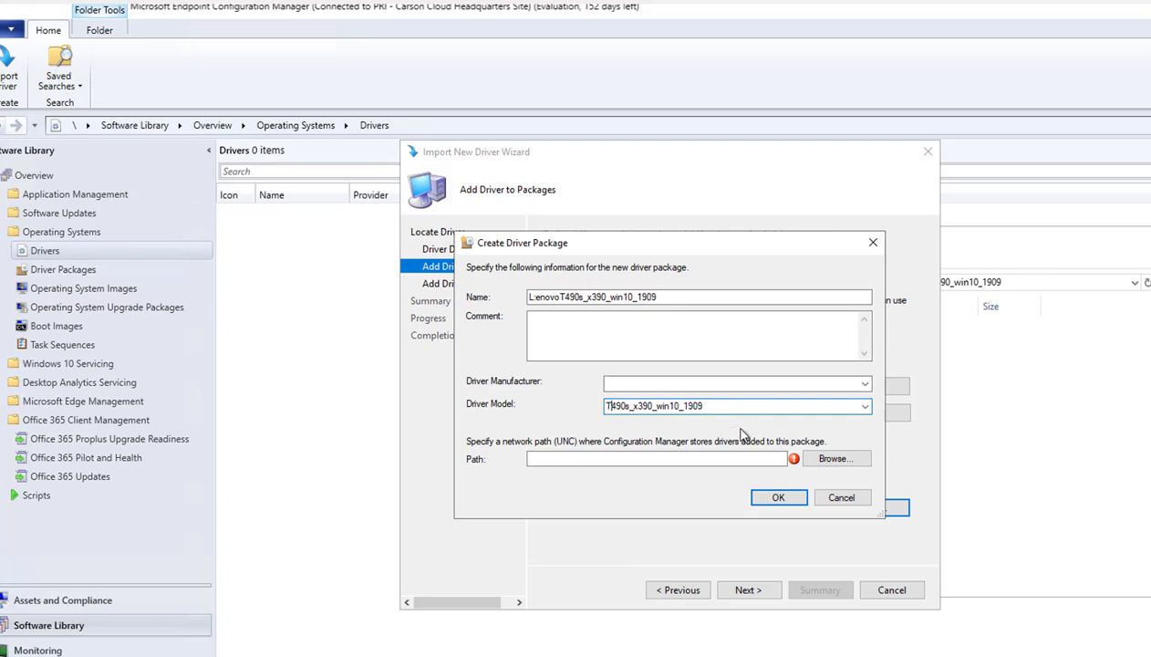
- Create a lenovoT490s_x390_win10_1909_package folder inside the Drivers share
left_click(724, 458)
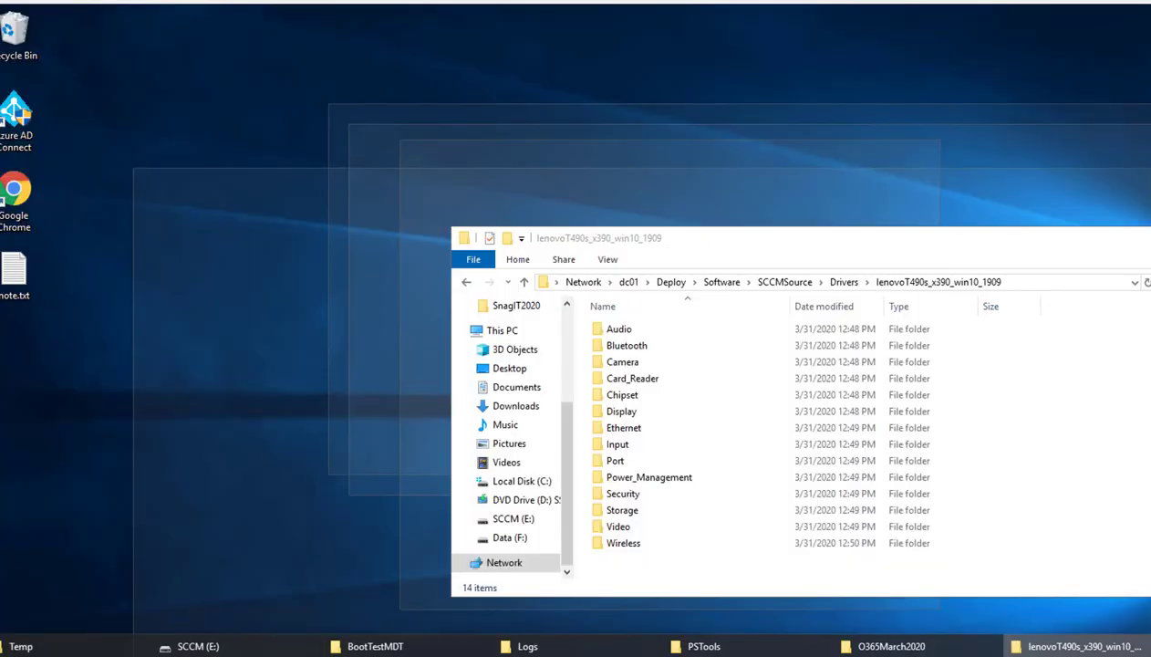
left_click(1081, 646)
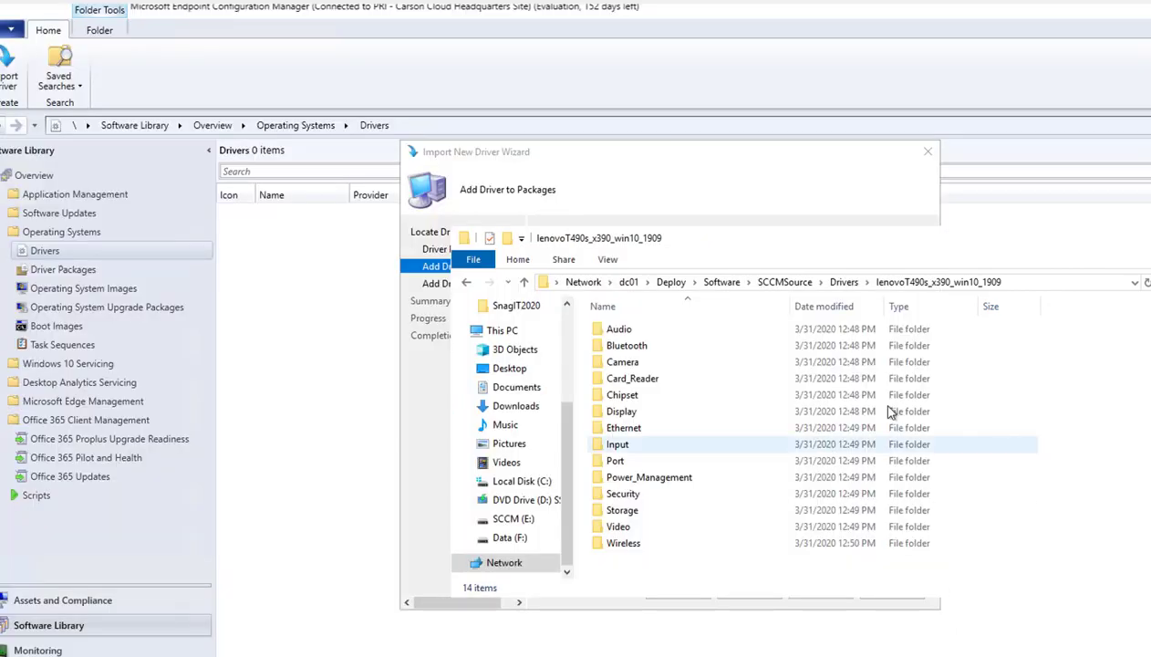
left_click(836, 283)
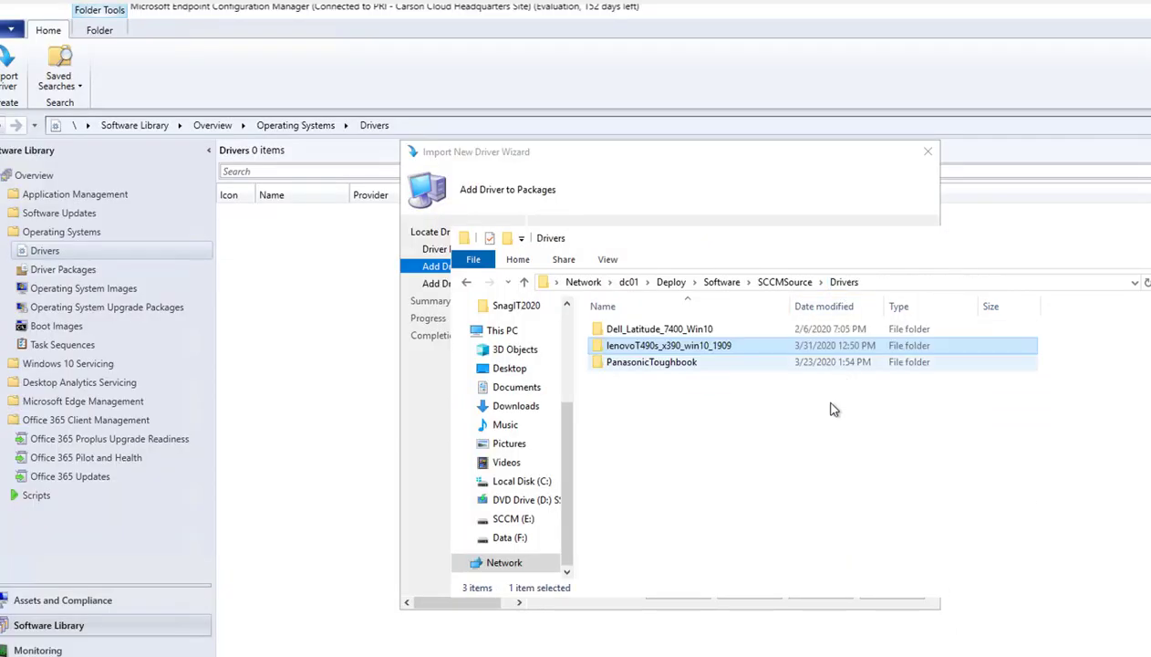
right_click(739, 346)
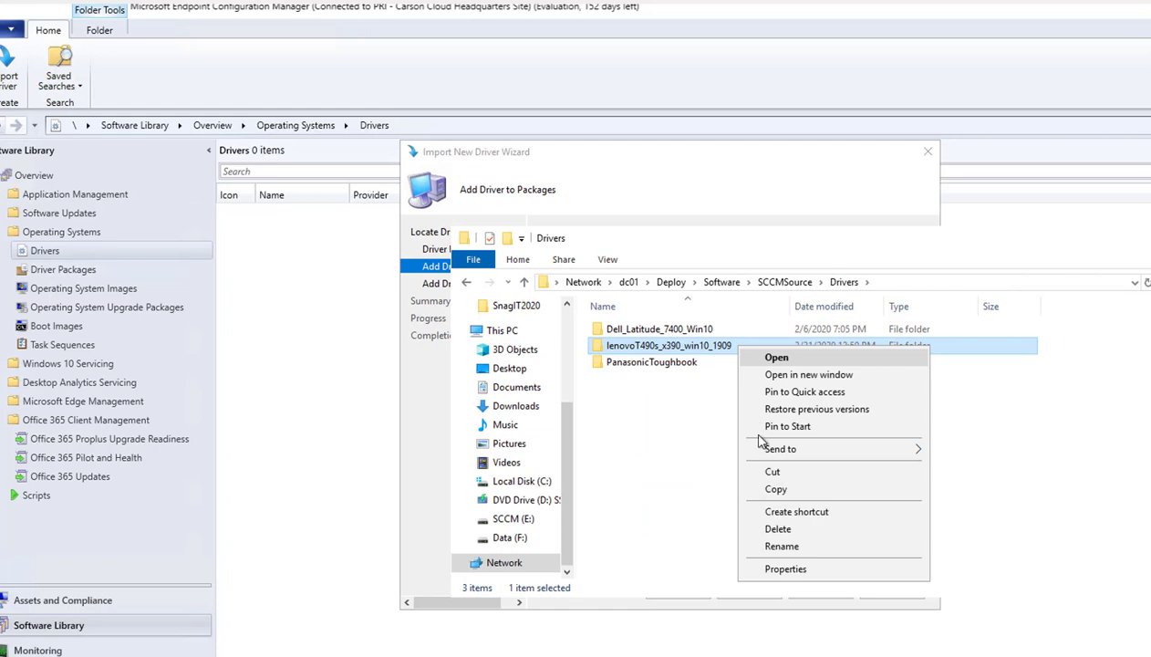
left_click(786, 544)
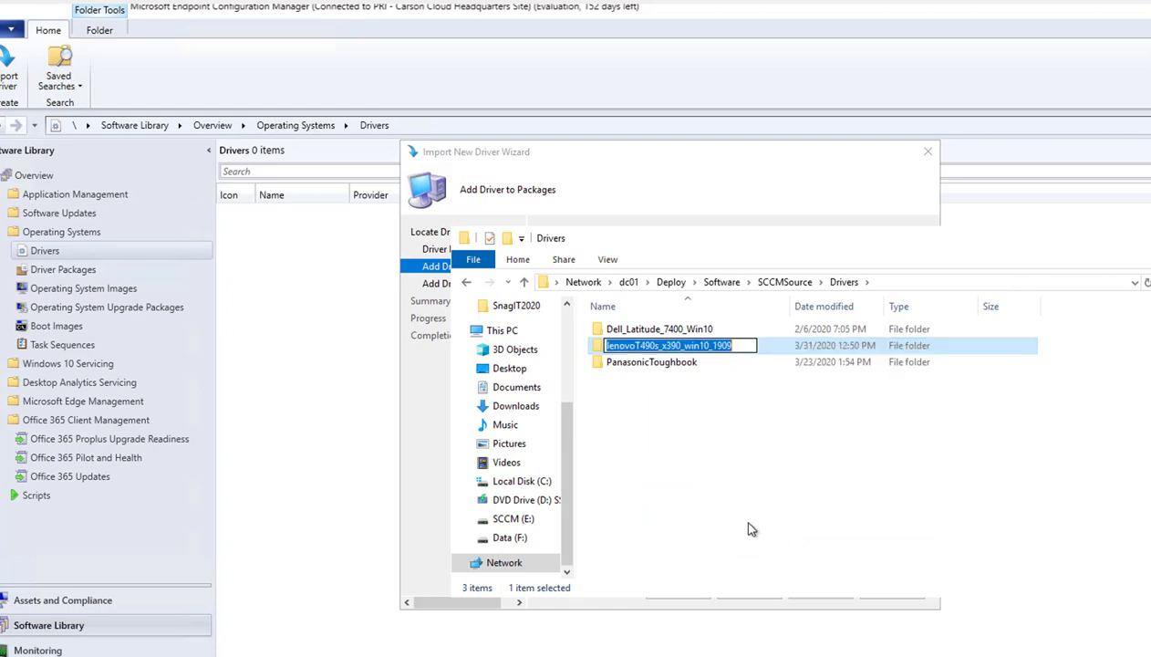
left_click(705, 498)
right_click(683, 449)
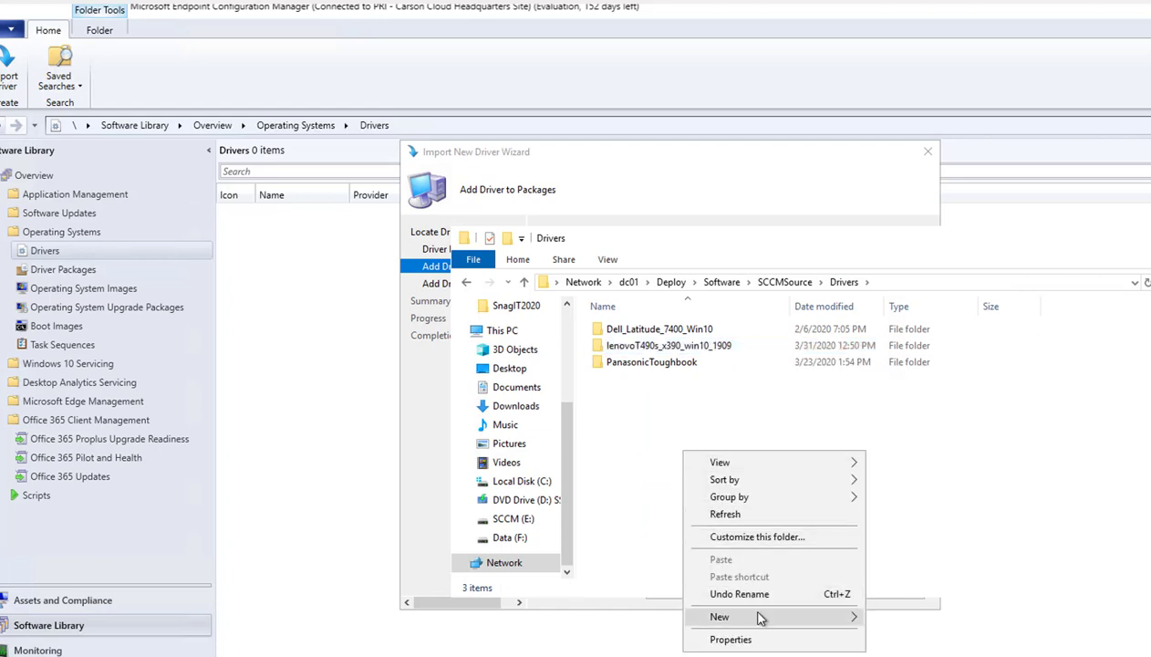
mouse_move(805, 616)
left_click(873, 617)
key("ctrl+v")
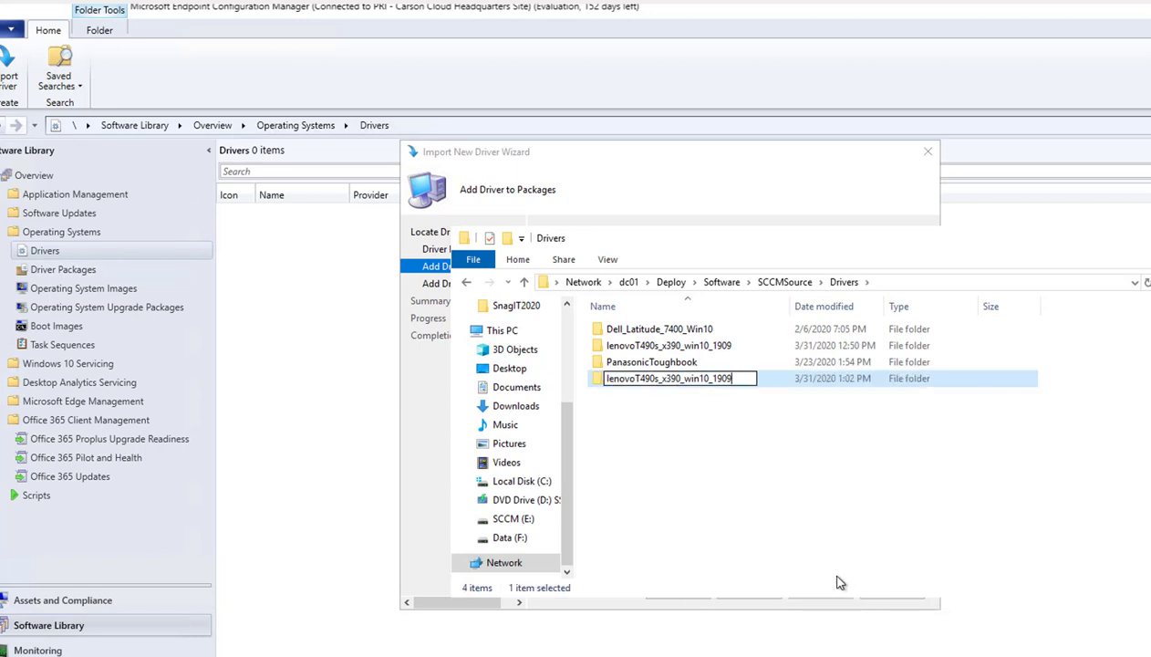
type("_package")
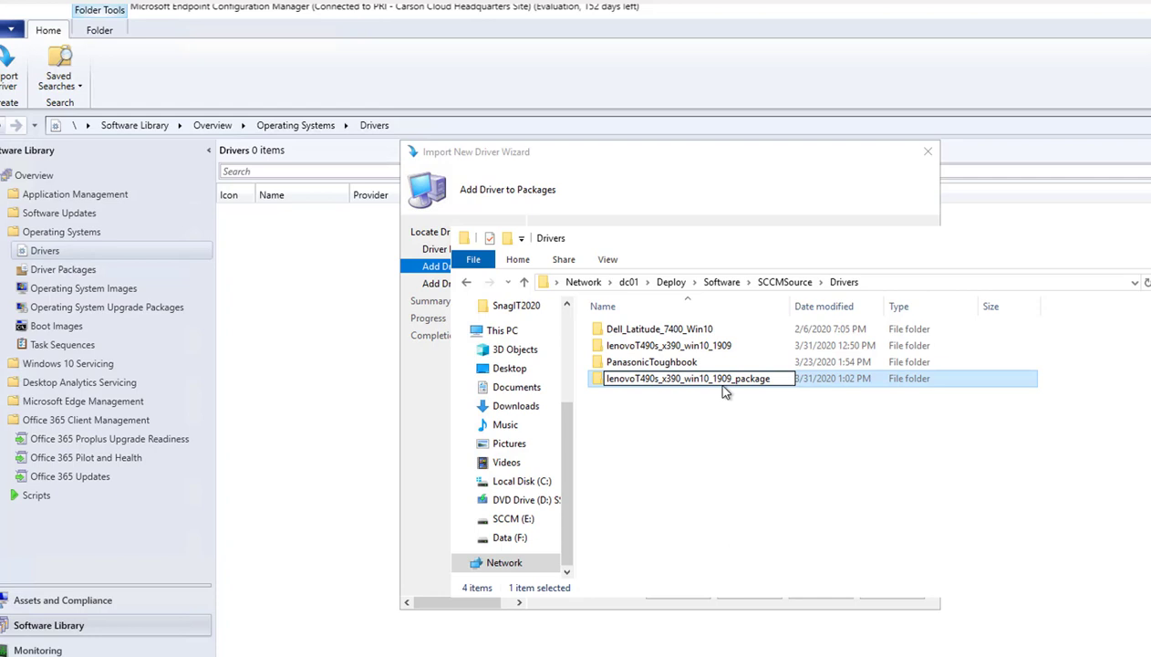
key("Return")
key("Return")
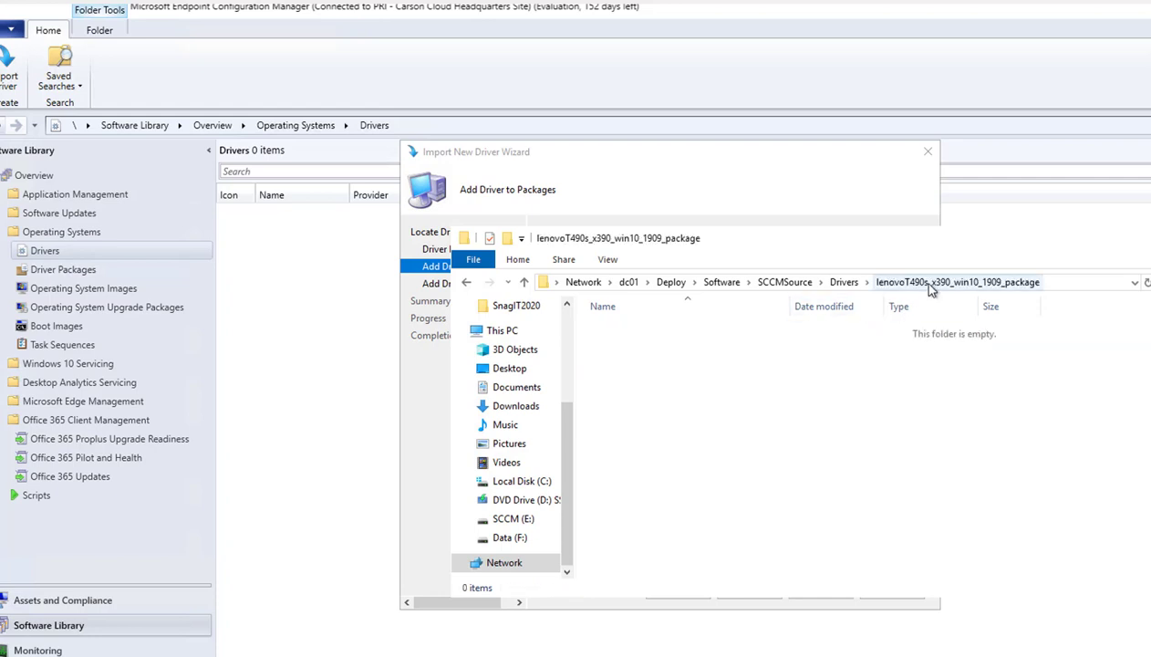
- Set the package path to the new folder's network path and create the package
left_click(1073, 287)
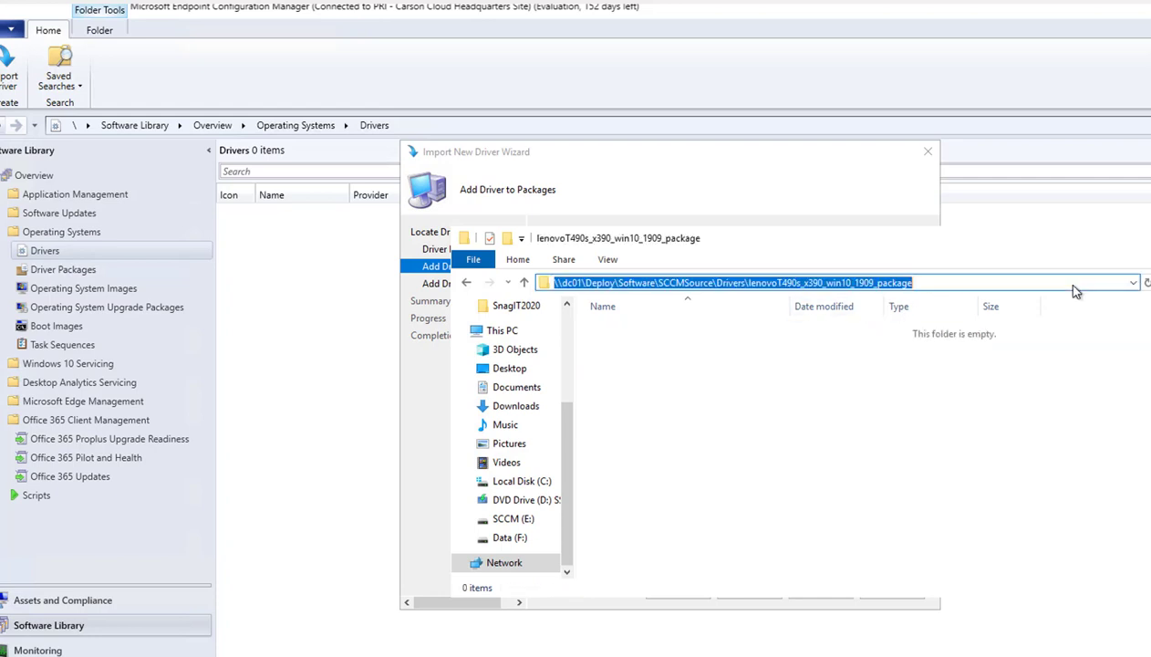
key("ctrl+c")
left_click(898, 172)
left_click(683, 460)
key("ctrl+v")
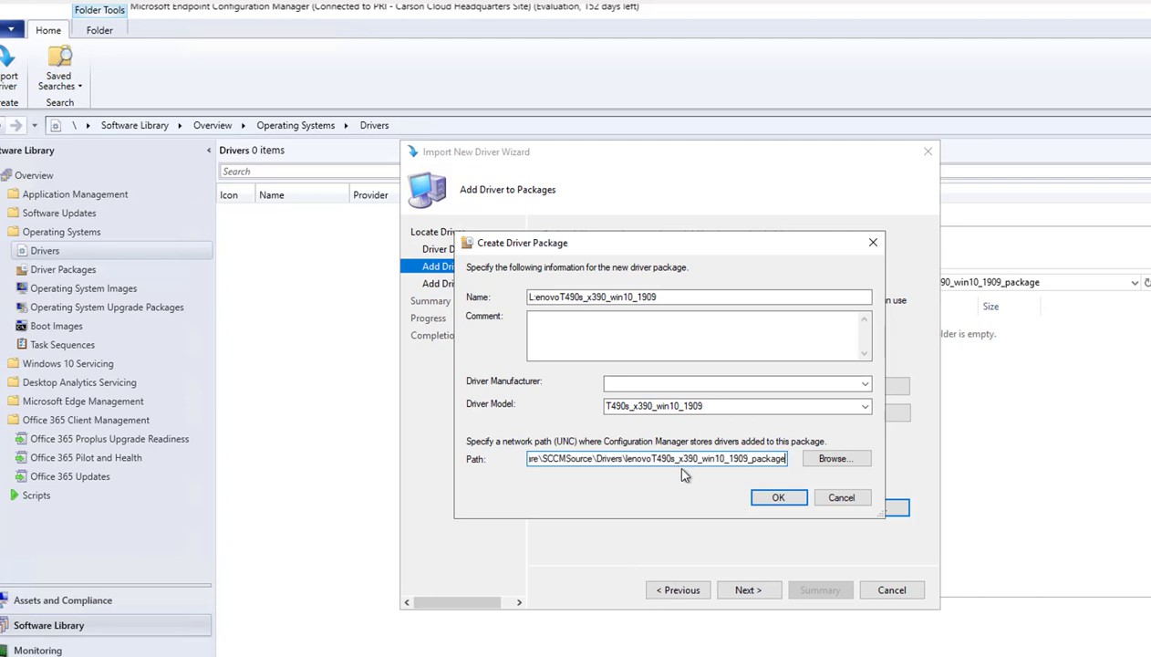
left_click(778, 501)
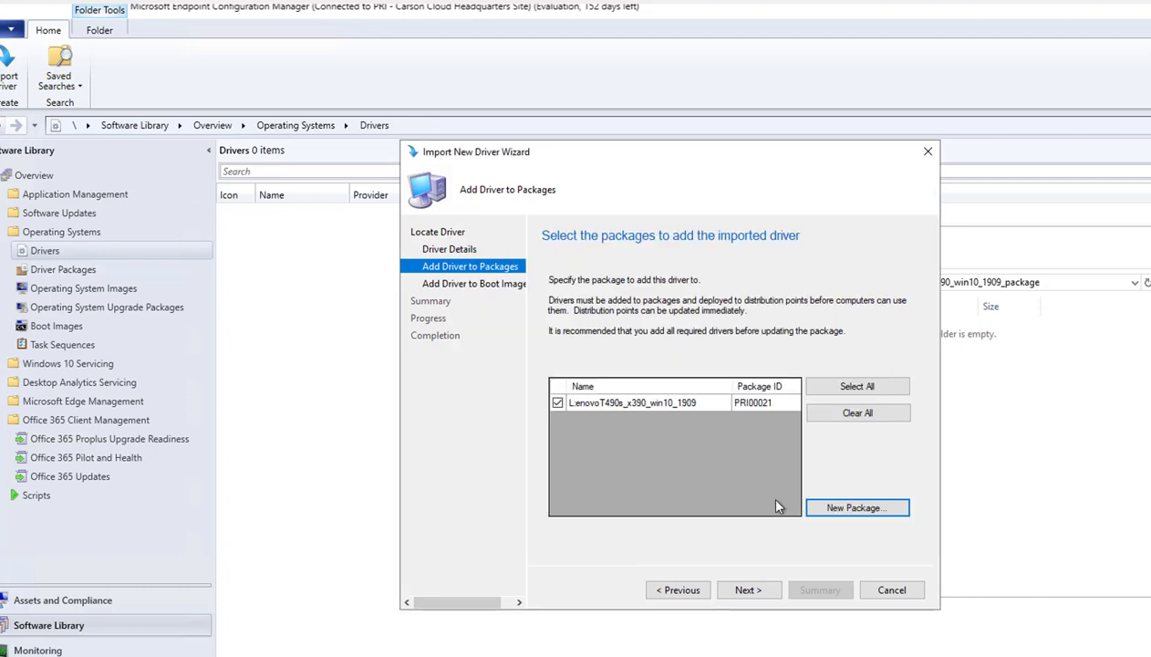
- Skip adding drivers to boot images, run the import, and close it once 145 drivers are imported
left_click(749, 591)
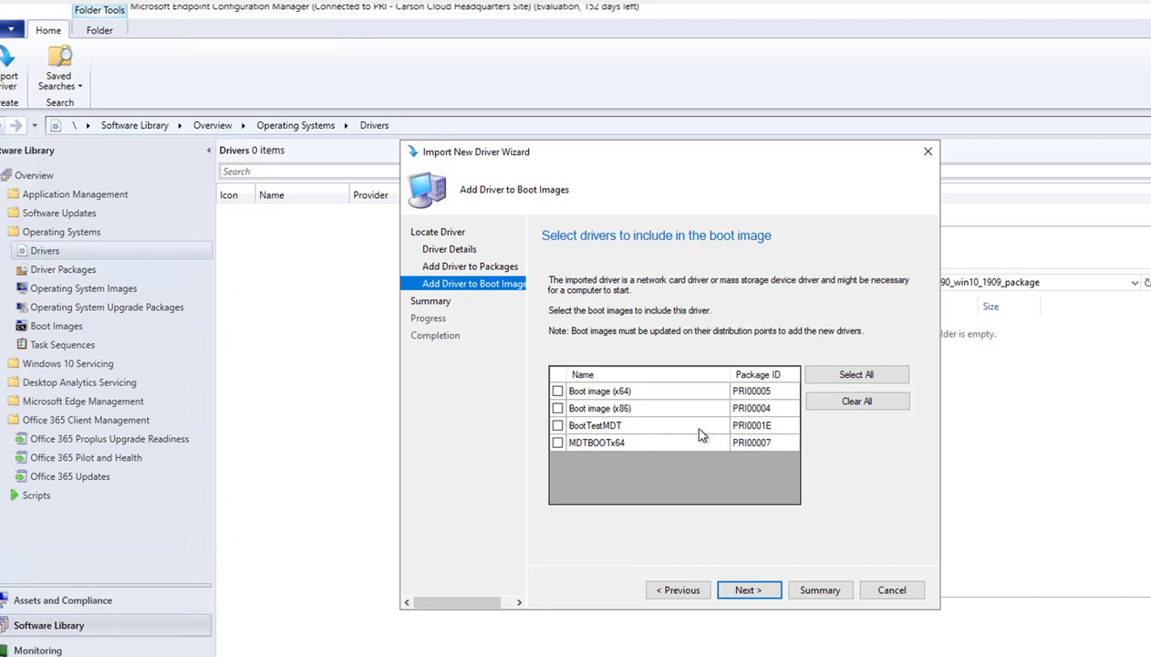
left_click(749, 590)
left_click(748, 590)
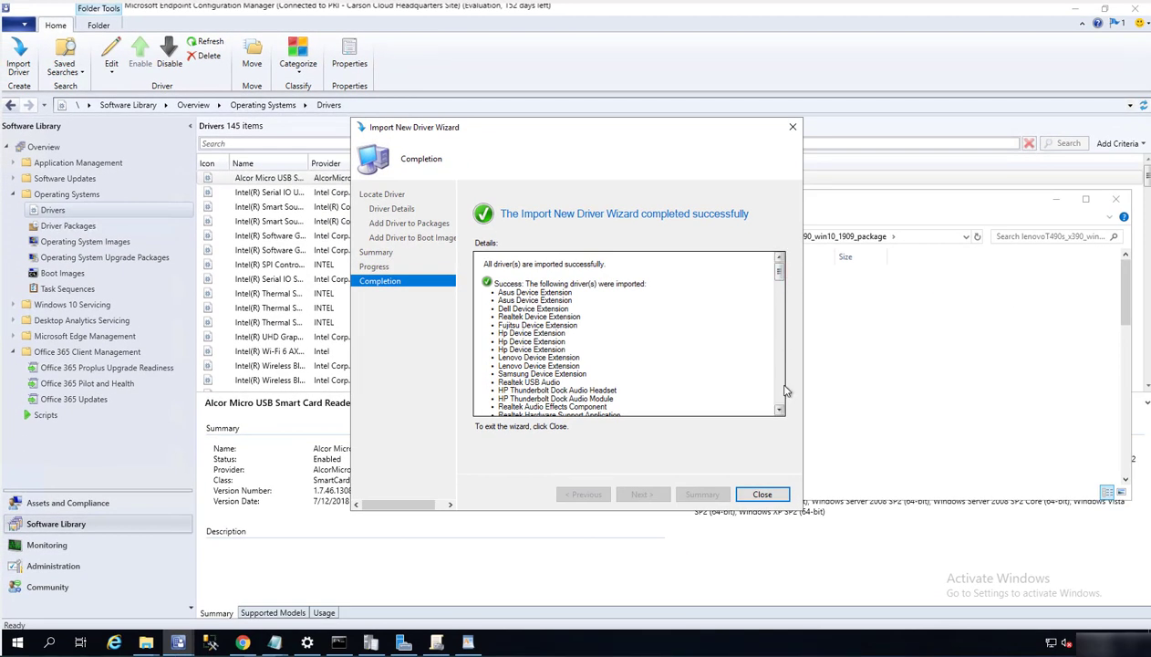
left_click_drag(778, 271, 774, 415)
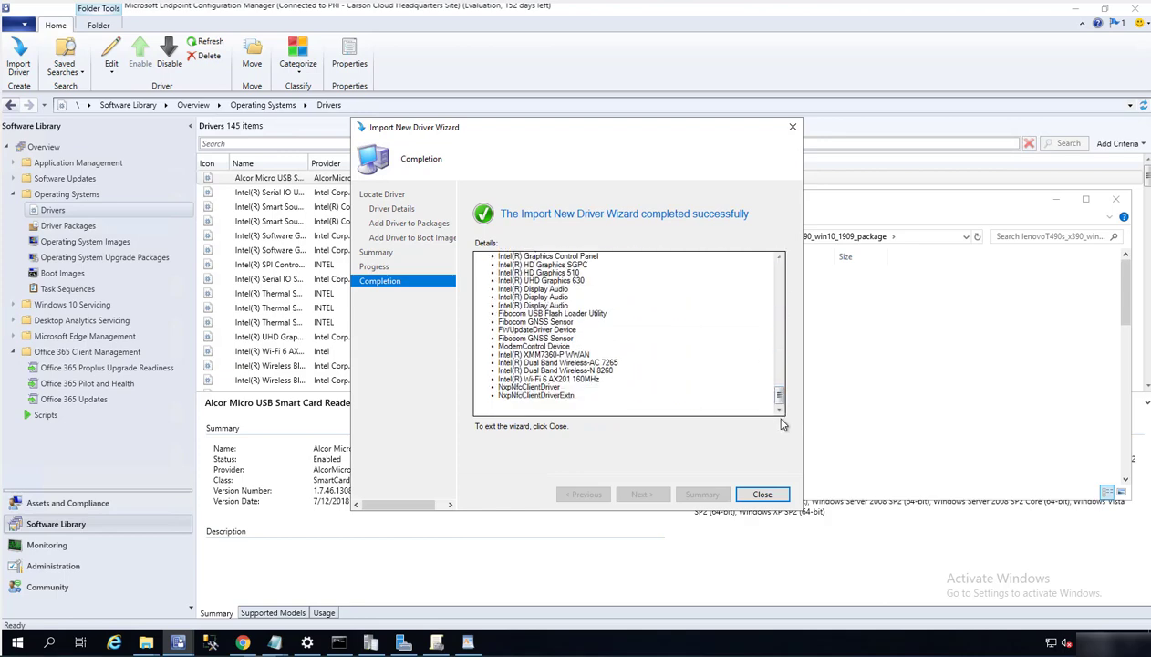
left_click(763, 494)
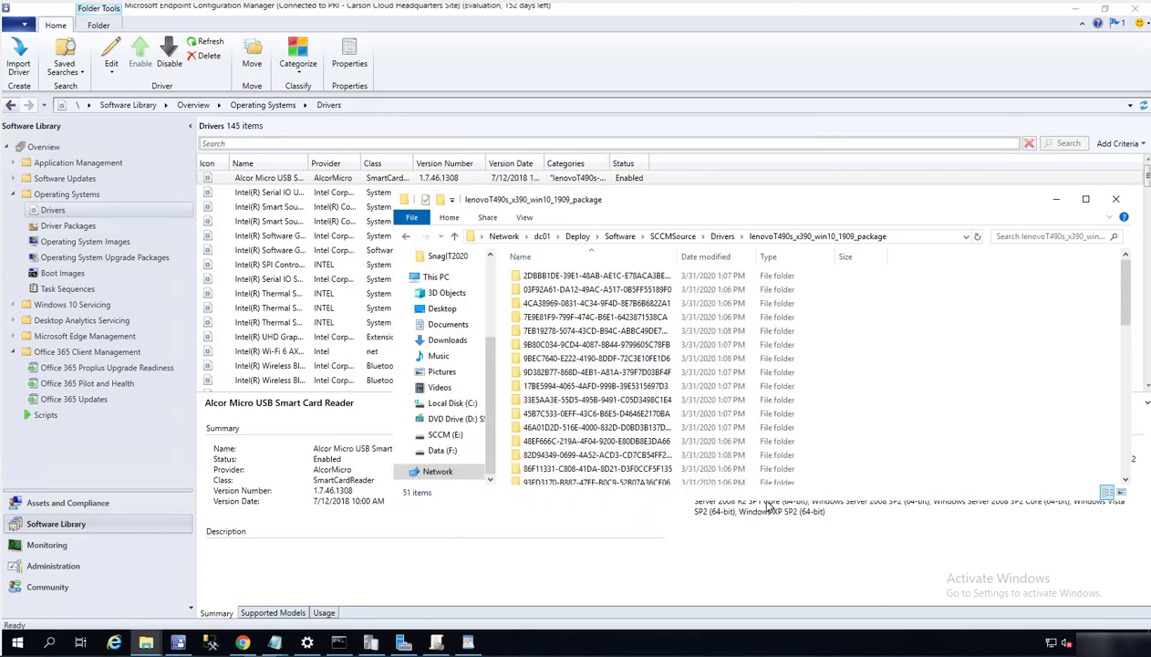
- Launch Distribute Content for the LenovoT490s_x390_win10_1909 driver package
left_click(77, 235)
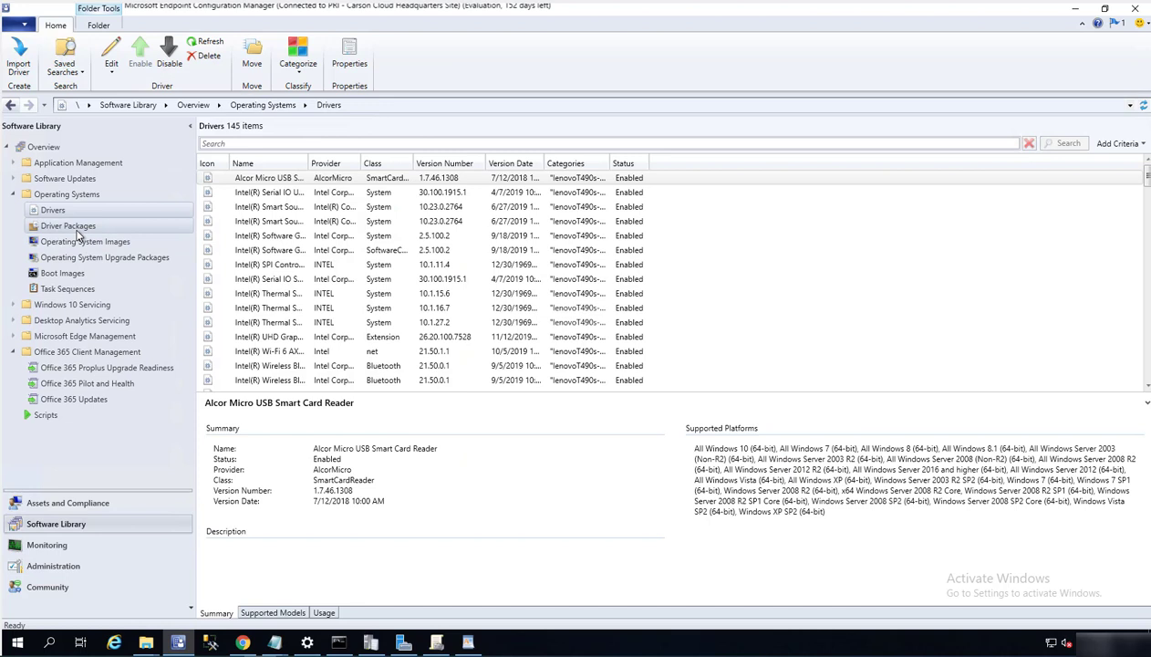
left_click(78, 228)
left_click(278, 180)
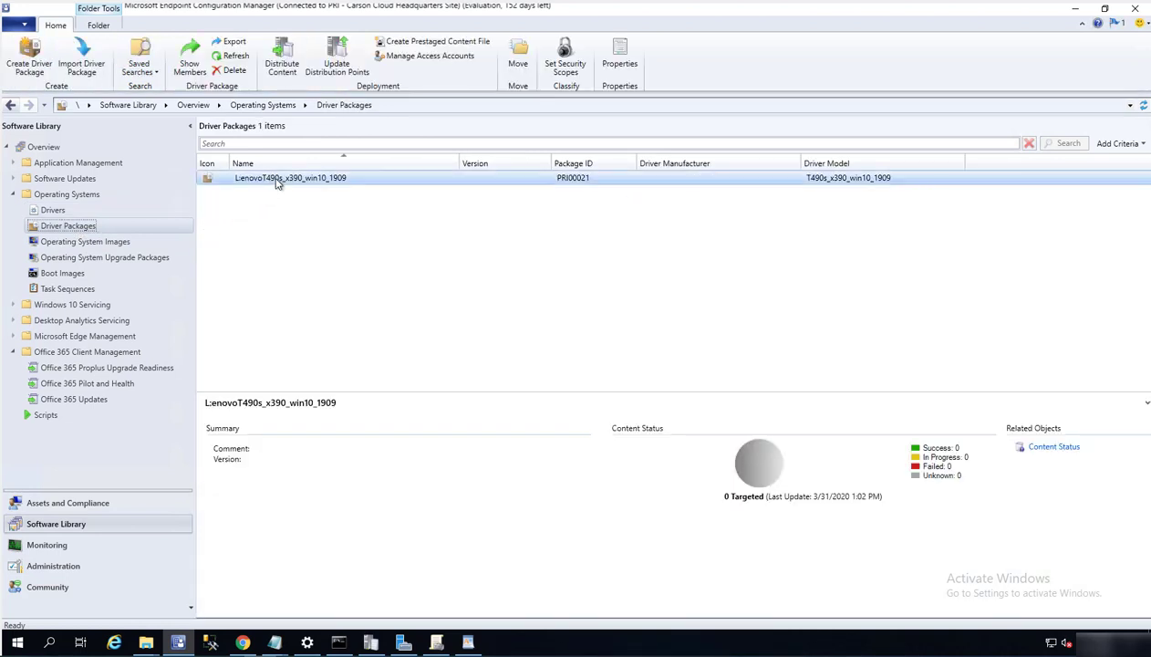
right_click(278, 182)
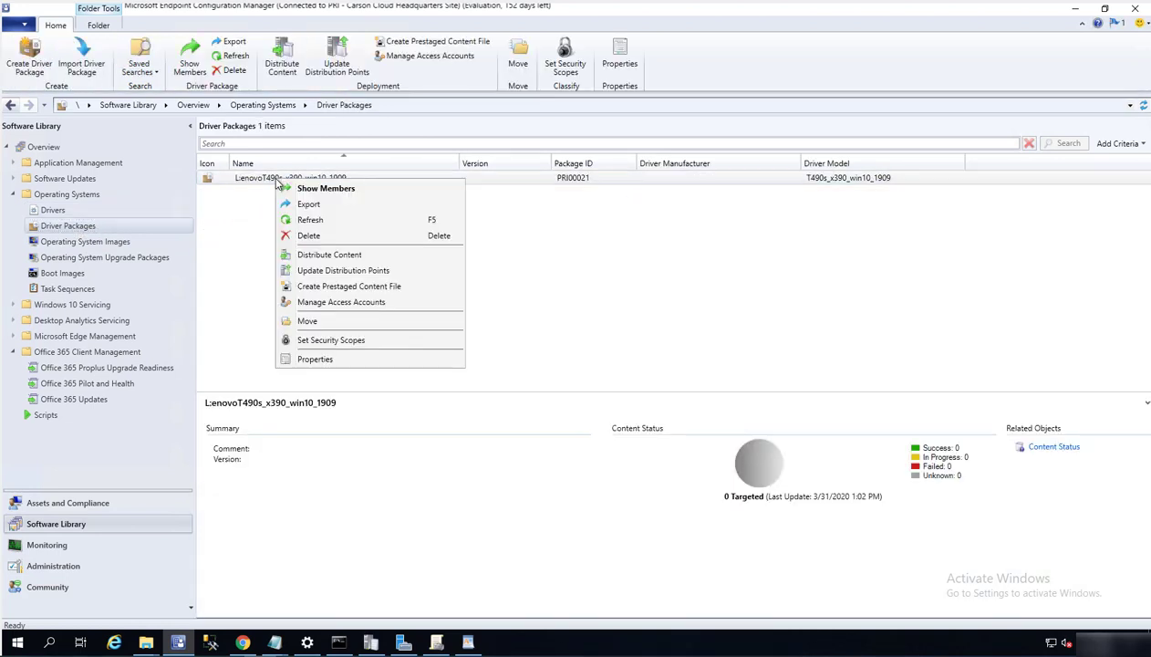
left_click(346, 258)
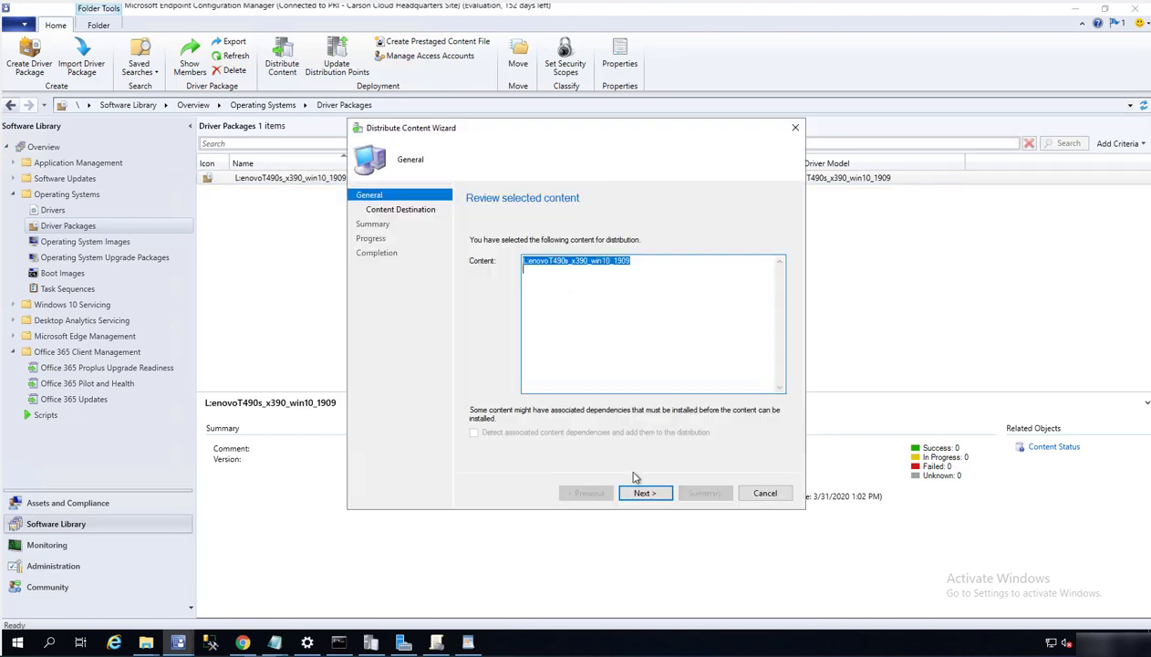
left_click(644, 492)
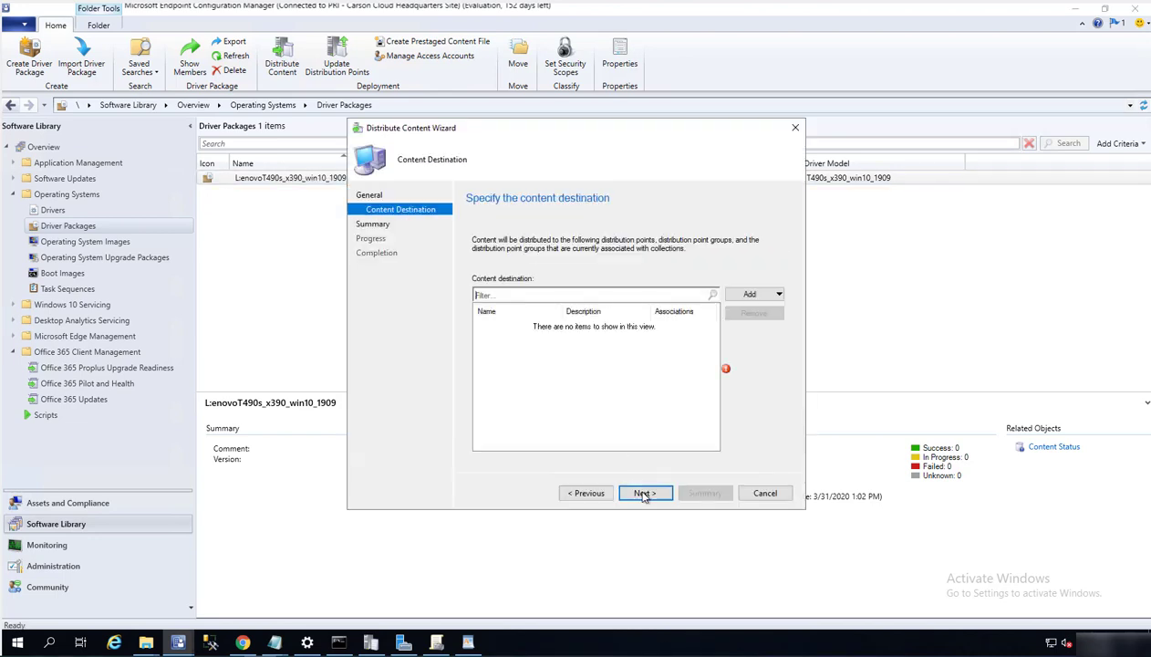
- Add distribution point SCCM.O365.LOCAL as the destination and complete the distribution
left_click(767, 301)
left_click(753, 324)
left_click(402, 267)
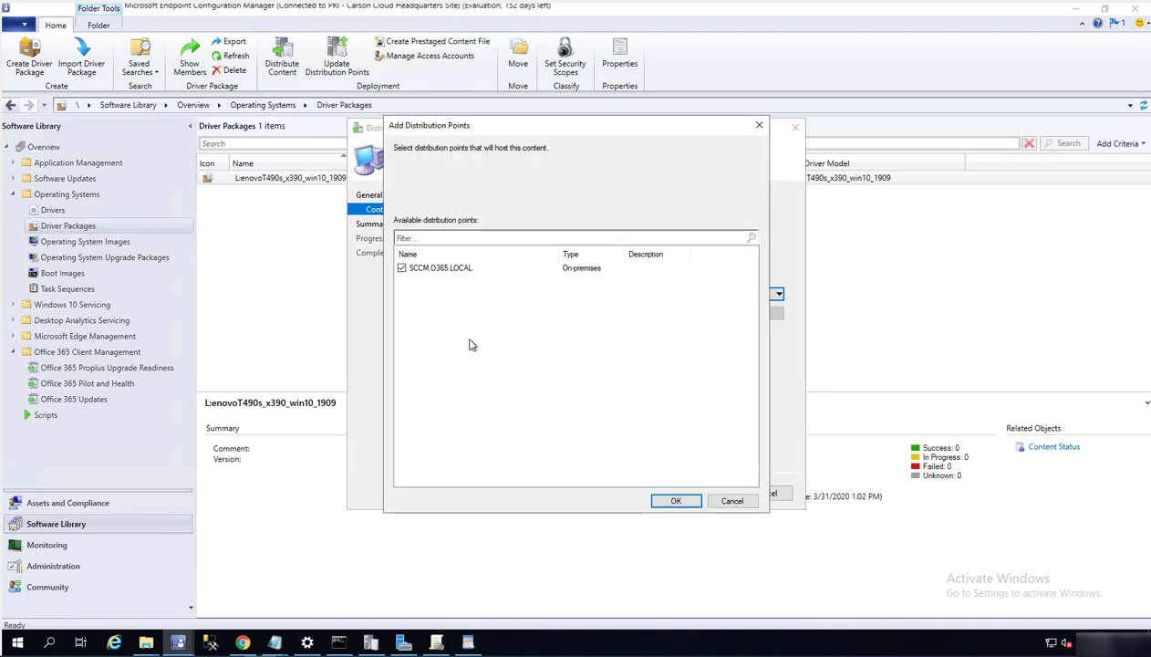
left_click(671, 500)
left_click(664, 494)
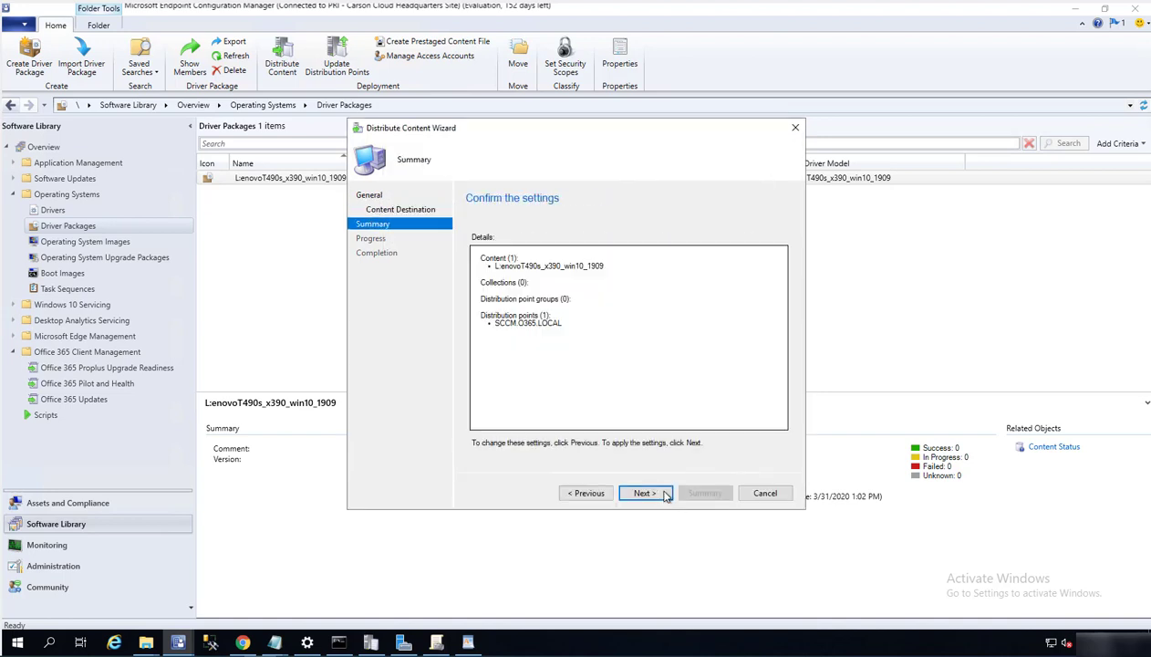
left_click(665, 494)
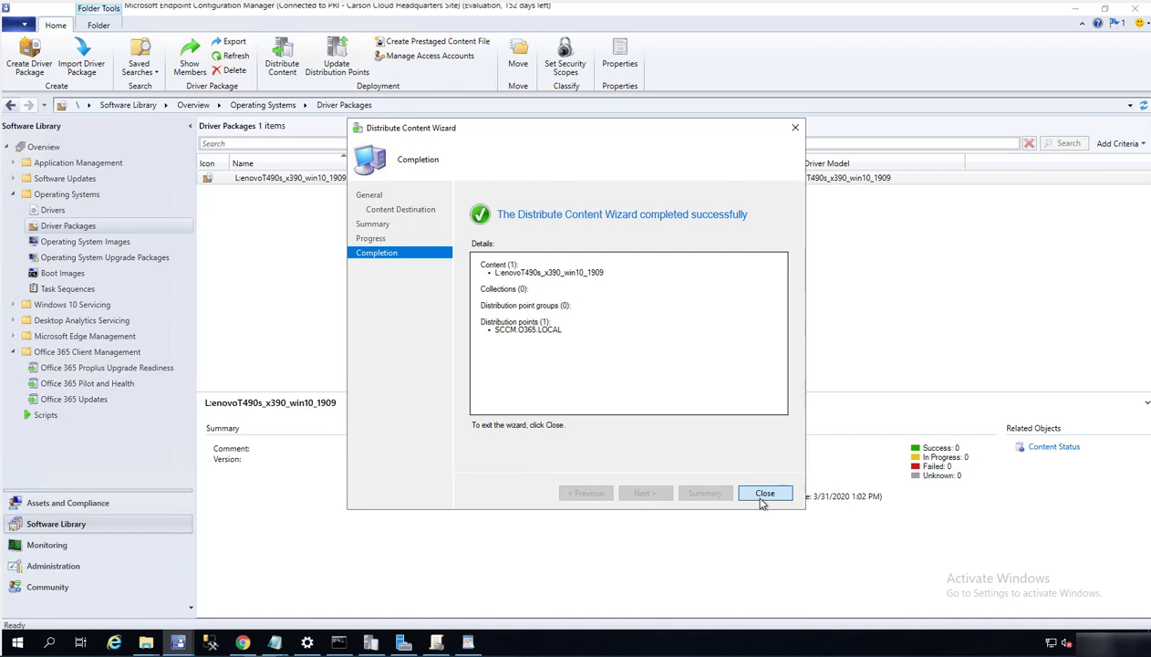
left_click(763, 494)
- Edit the Deploy Windows 10 Enterprise 1909 task sequence and locate its Auto Apply Drivers step
left_click(100, 290)
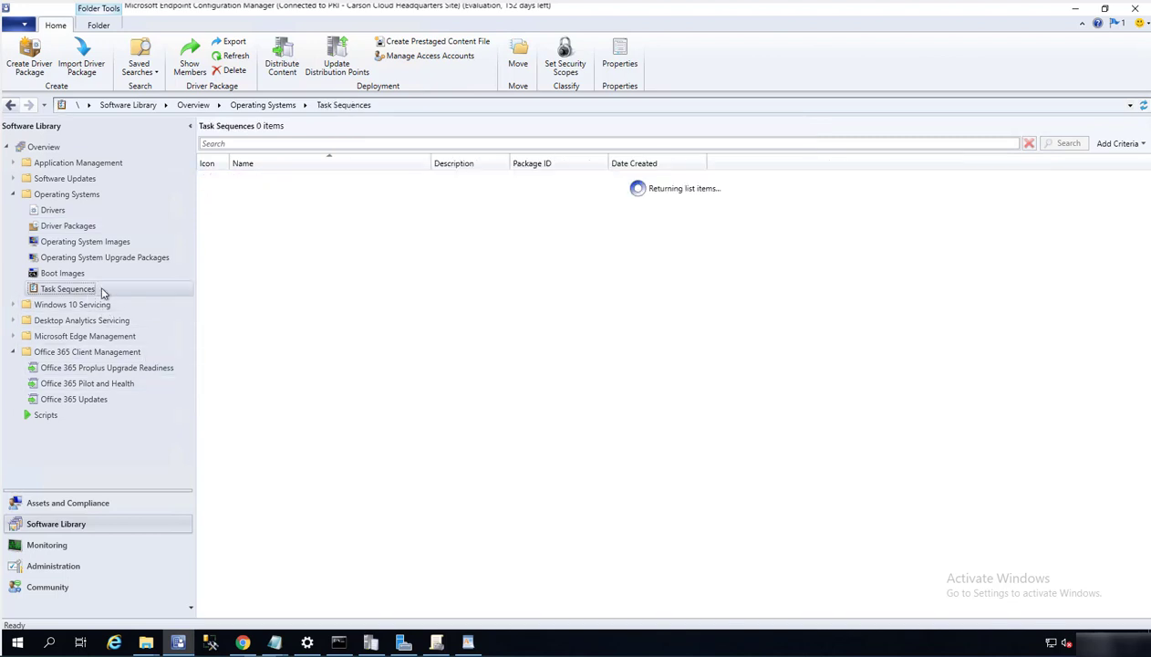
right_click(357, 195)
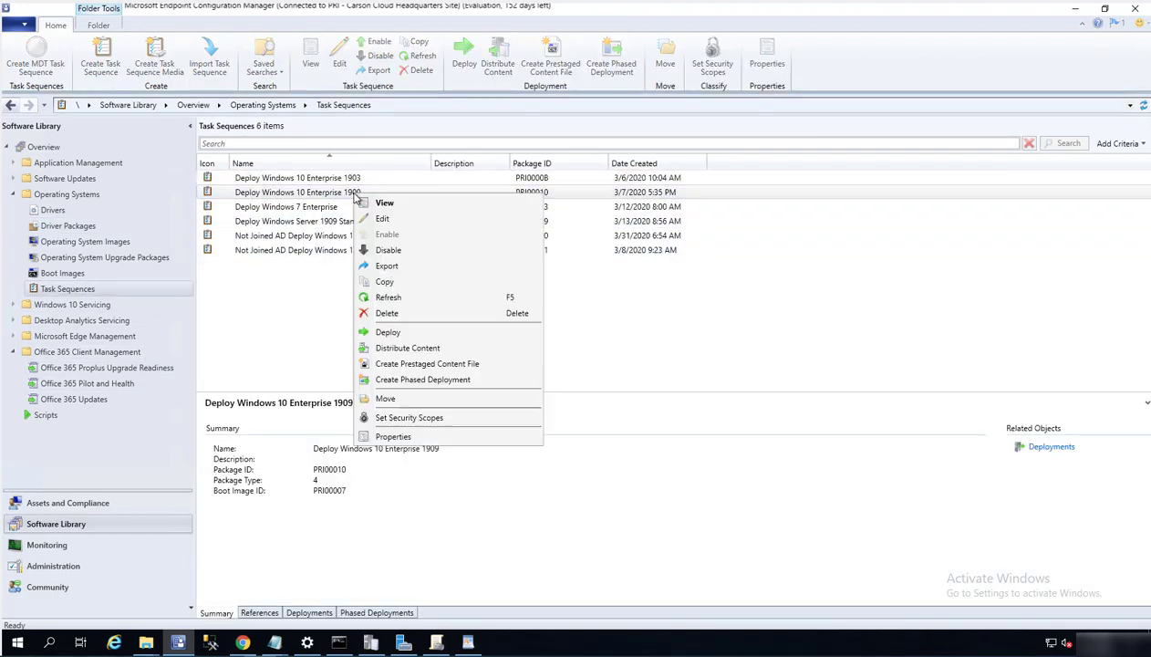
left_click(387, 220)
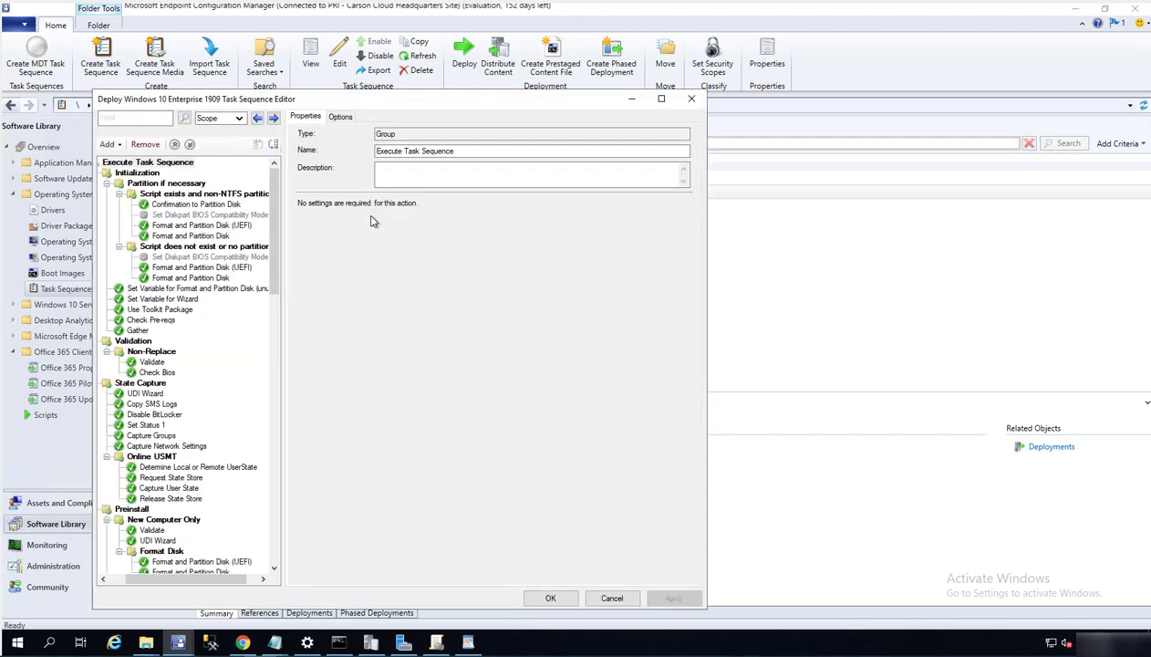
left_click_drag(271, 259, 262, 187)
left_click(147, 117)
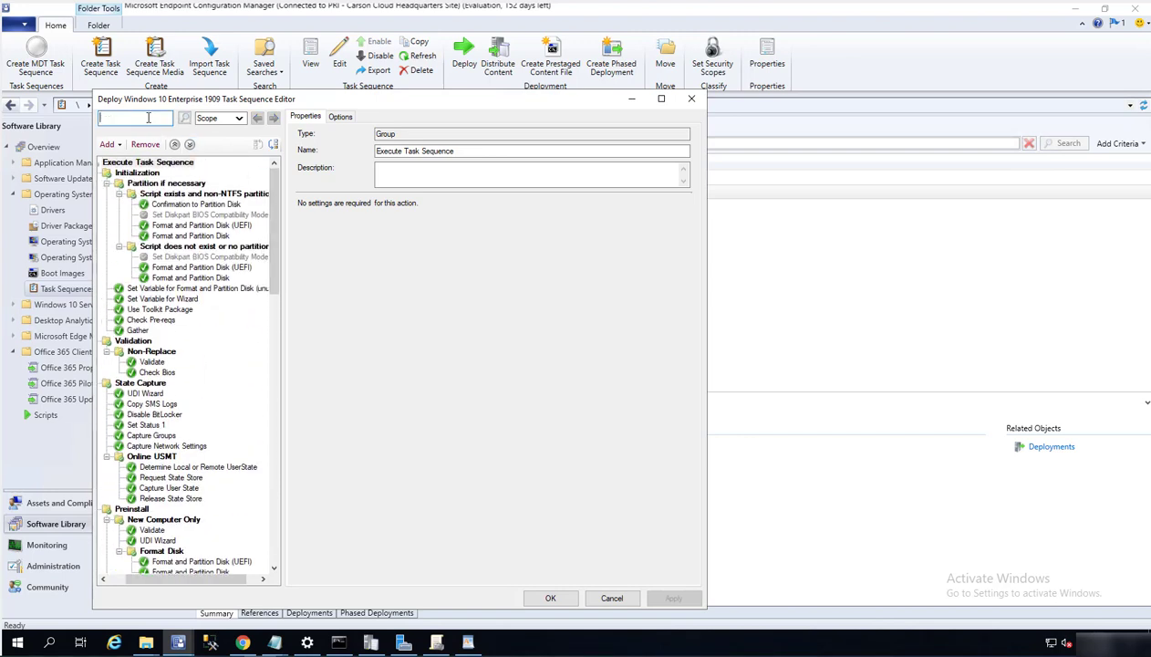
type("driver")
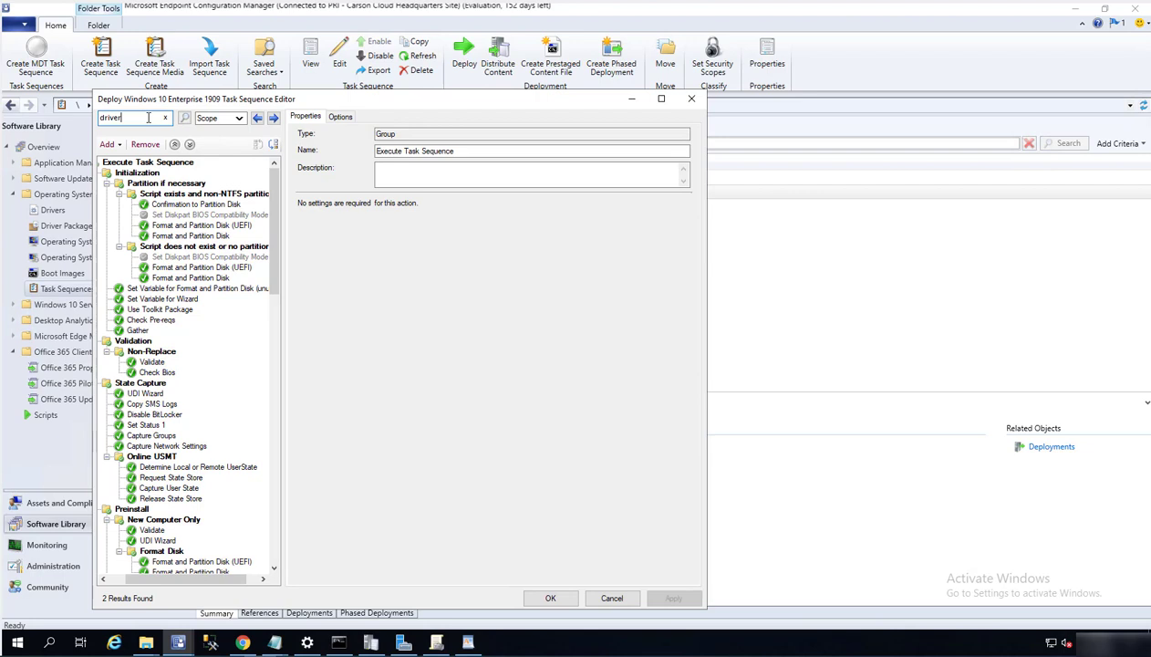
key("Return")
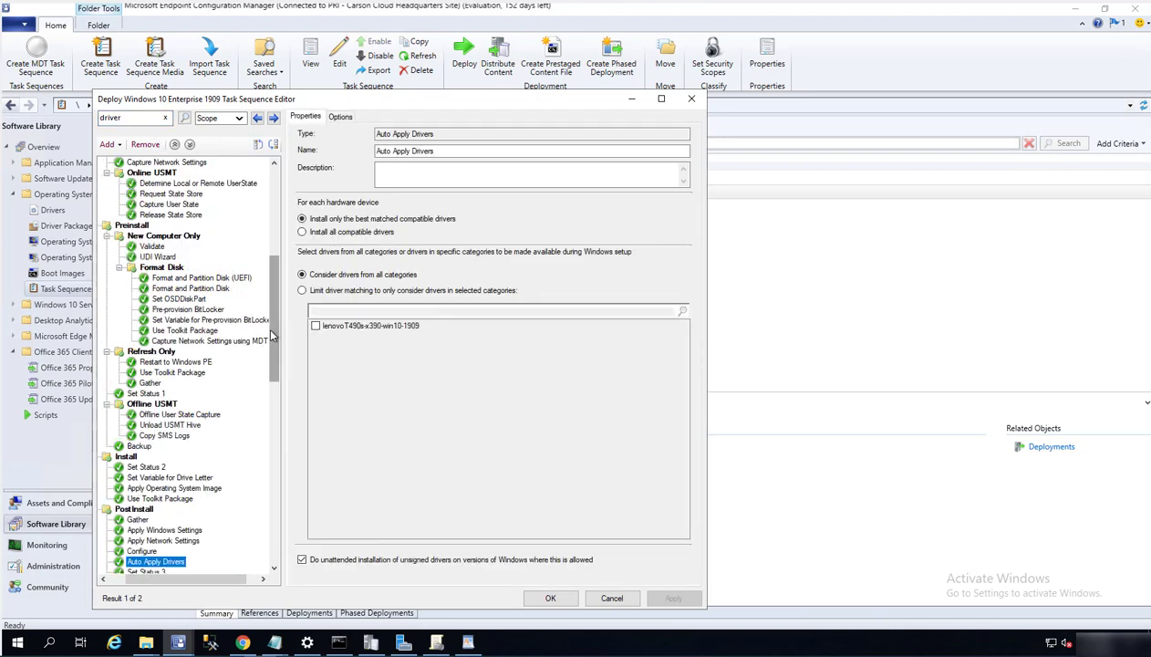
scroll(265, 341, "down", 9)
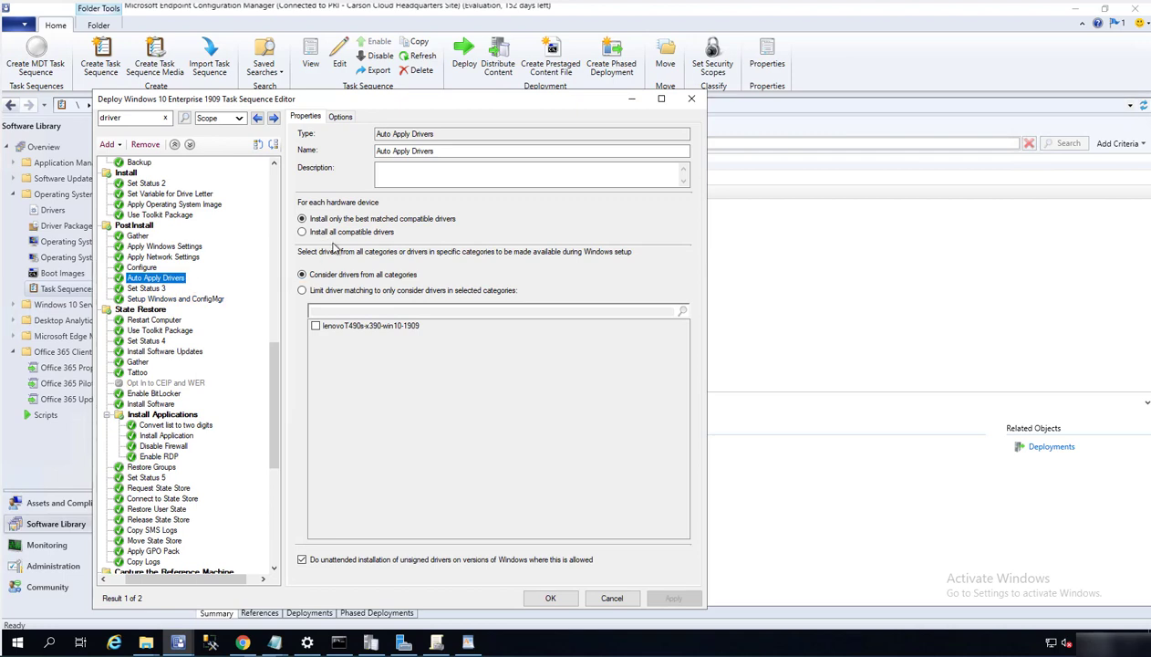
- Limit driver matching to the lenovoT490s-x390-win10-1909 category, apply, and save the task sequence
left_click(307, 292)
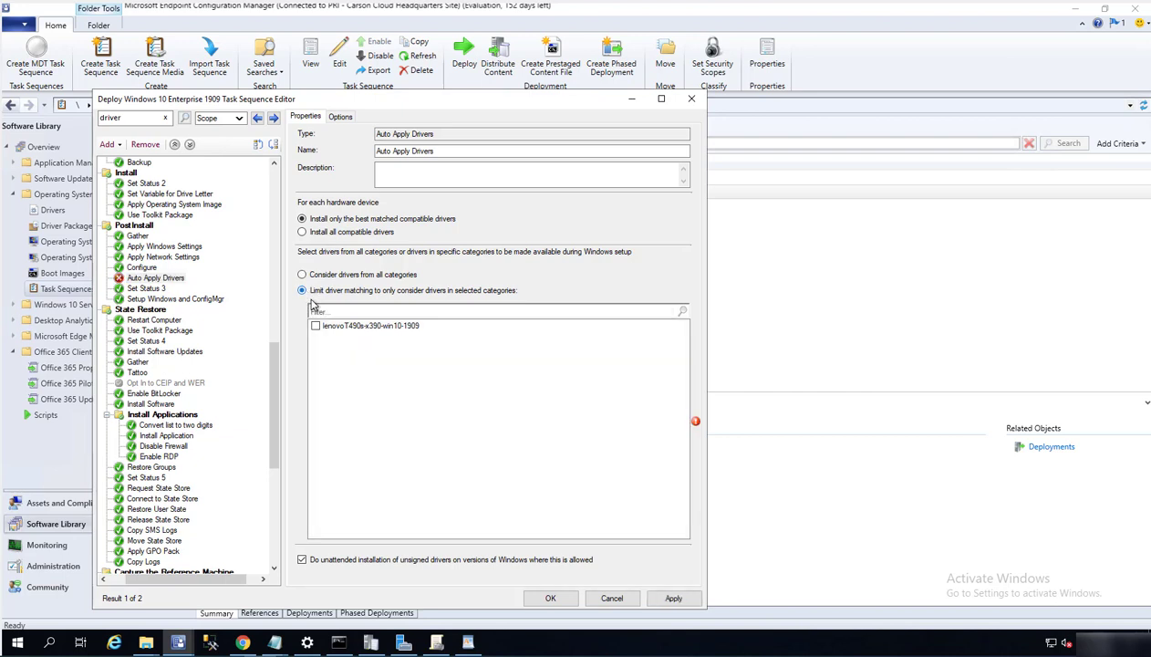
left_click(316, 326)
left_click(676, 599)
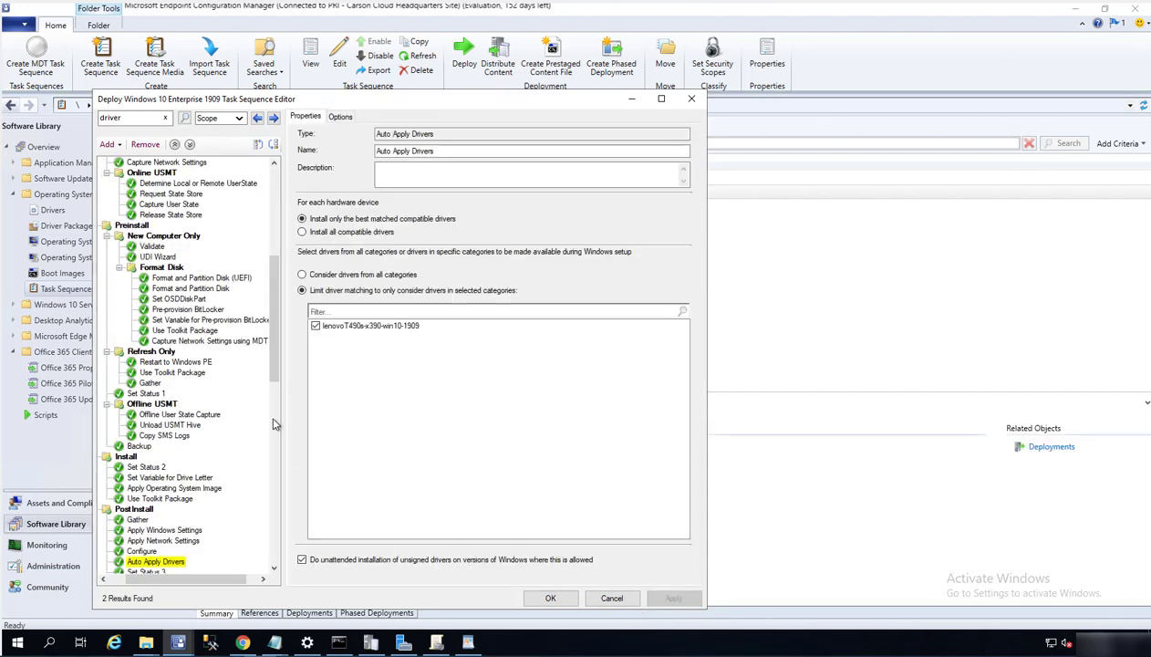
scroll(267, 360, "down", 2)
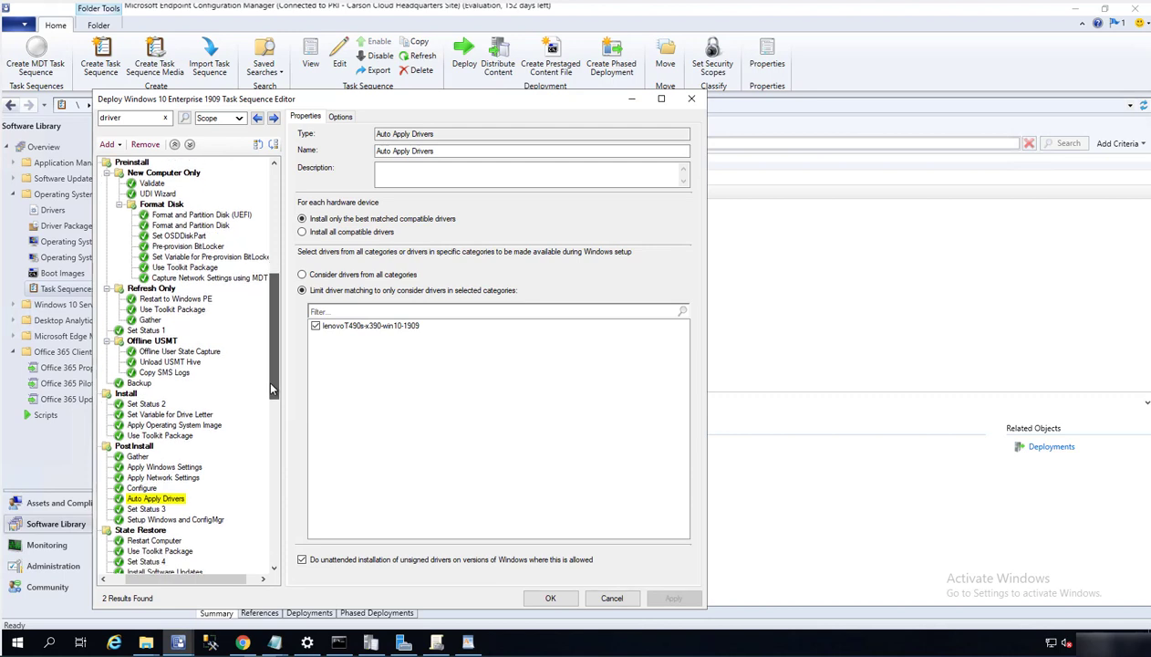
left_click(444, 150)
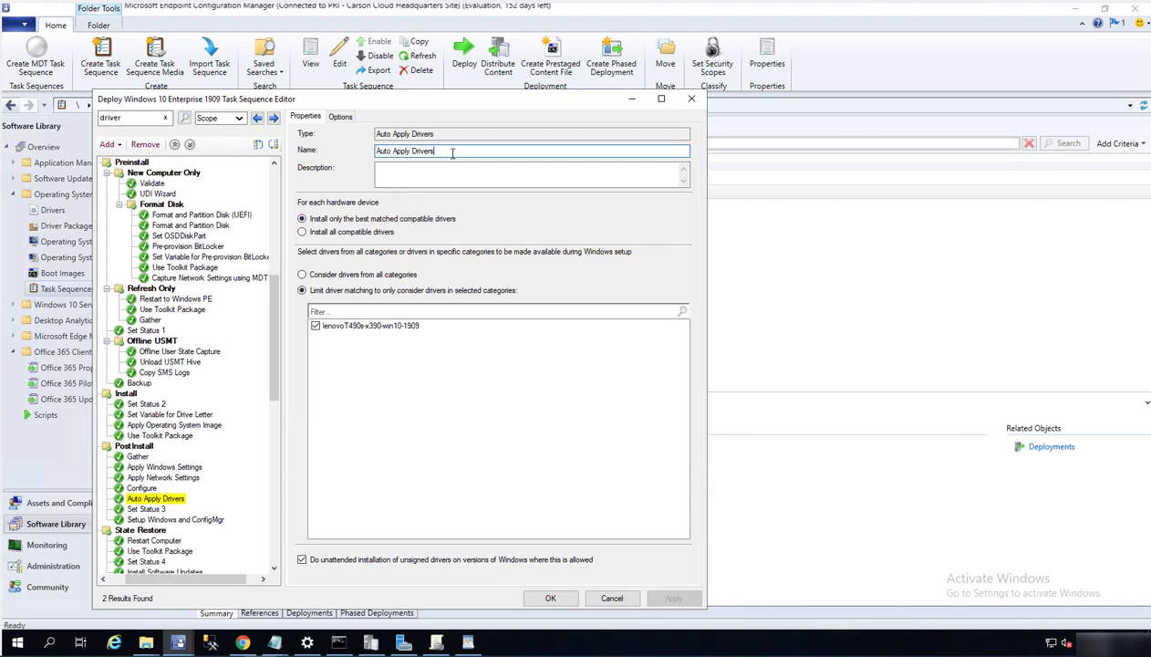
left_click(150, 487)
left_click(165, 501)
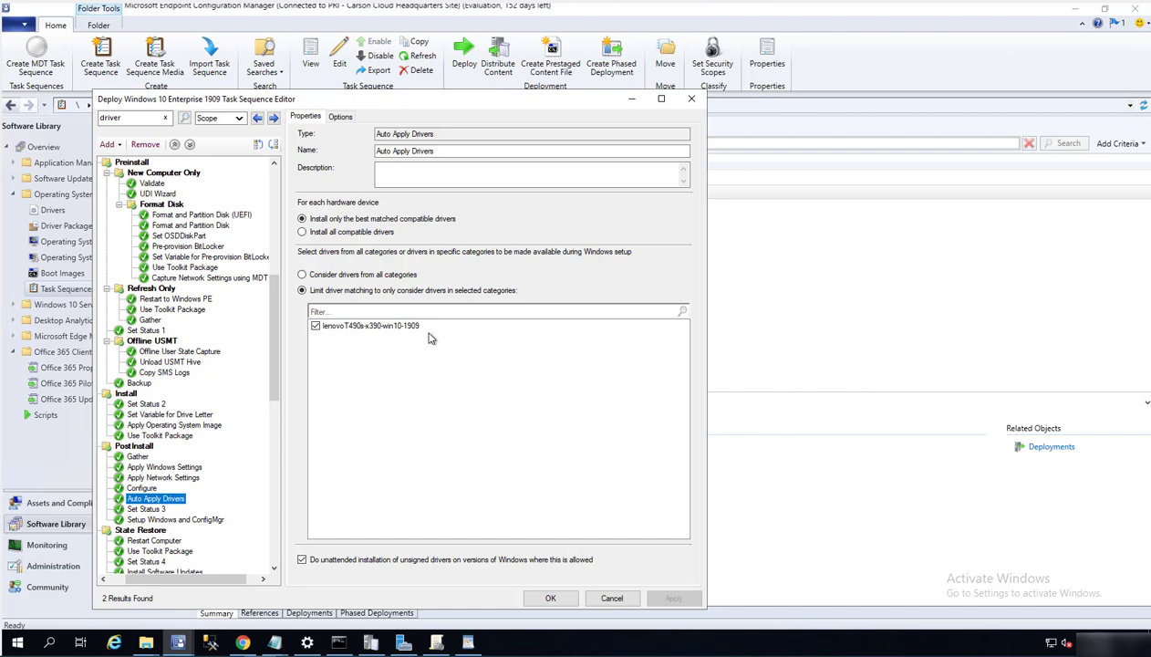
left_click(548, 597)
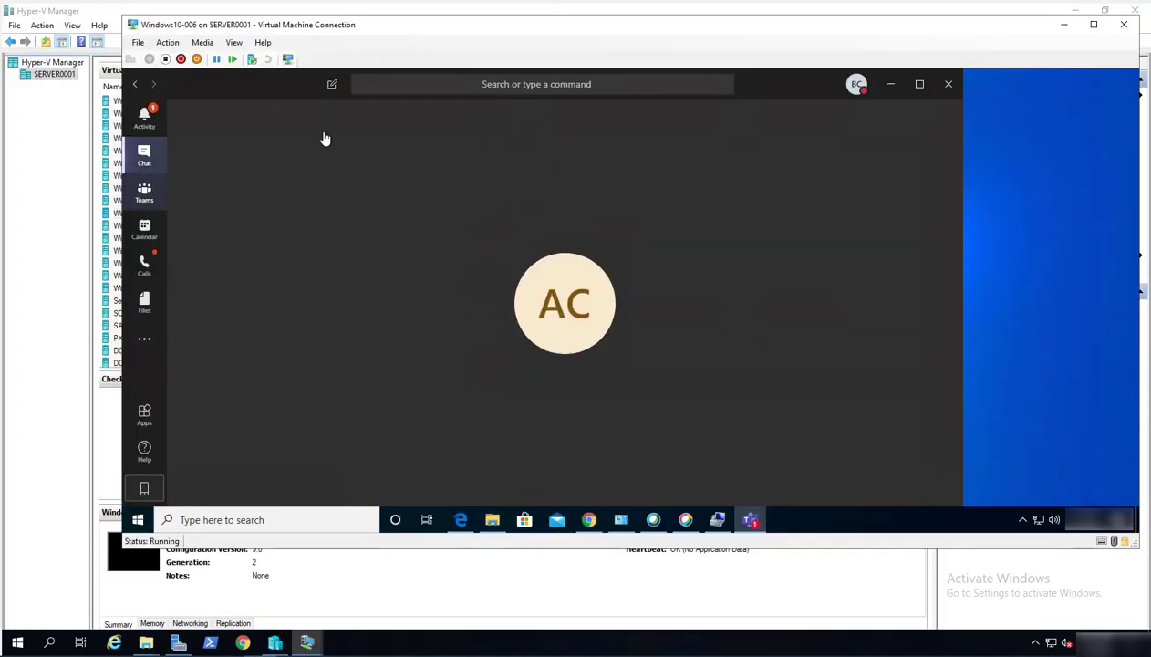
left_click(71, 250)
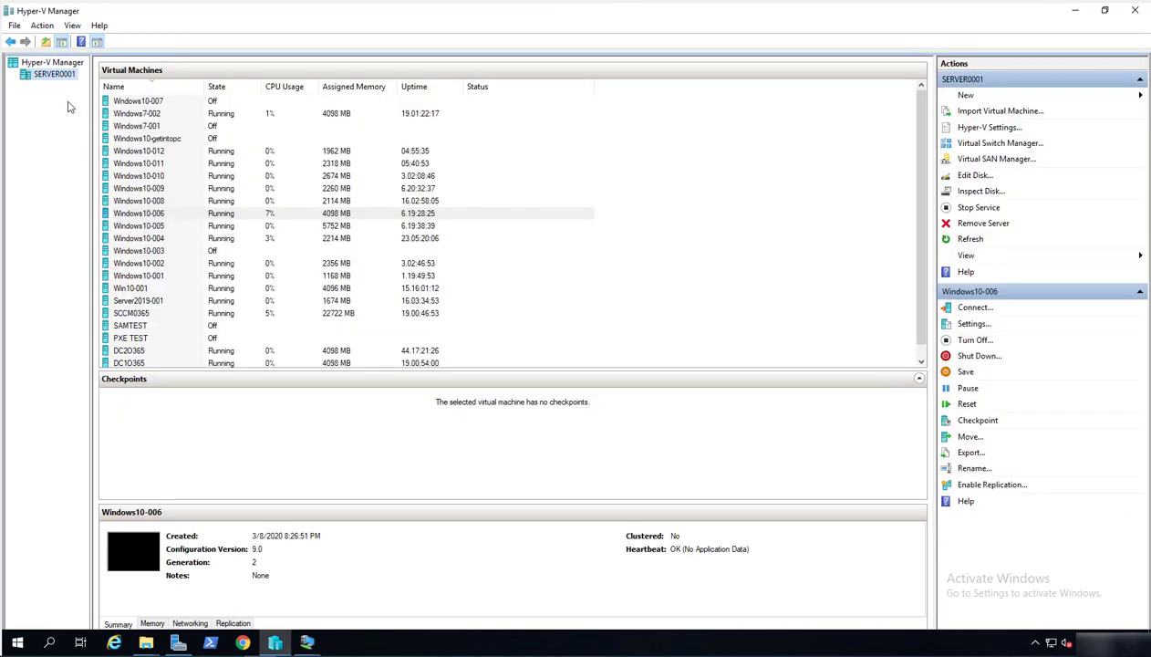
right_click(63, 78)
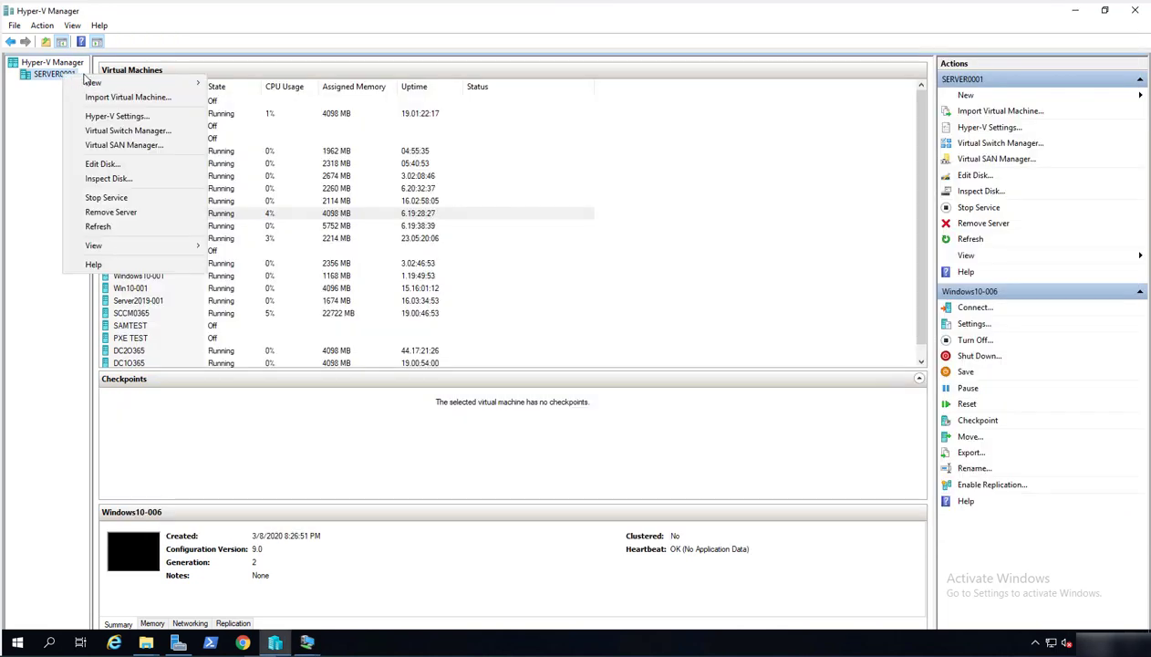
mouse_move(106, 84)
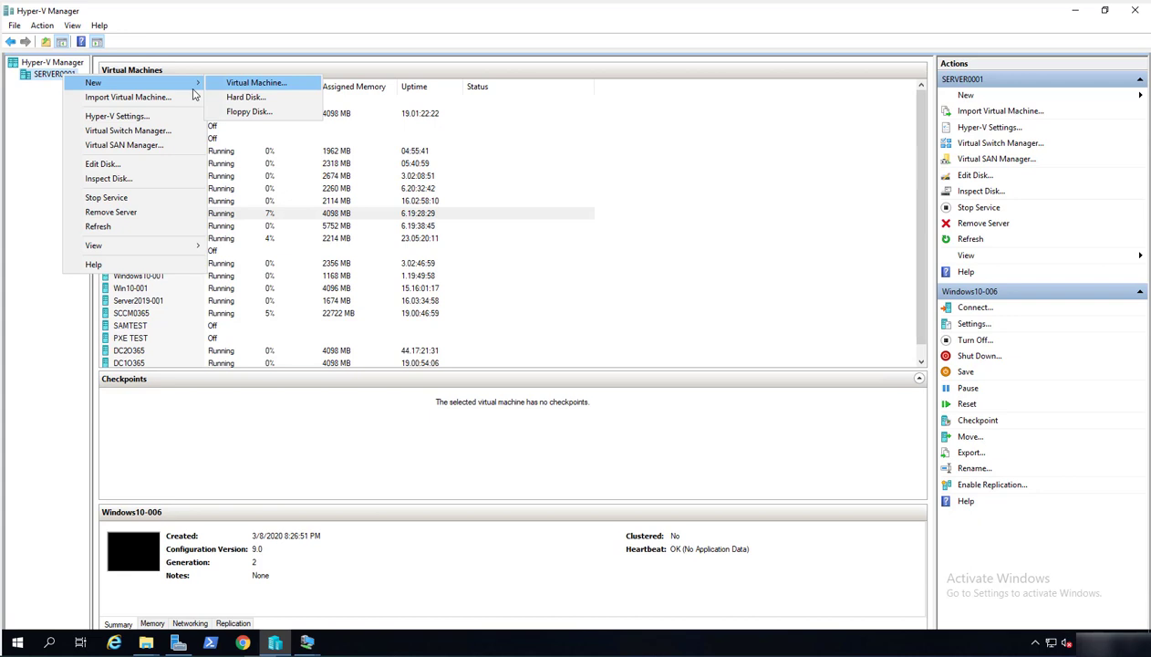